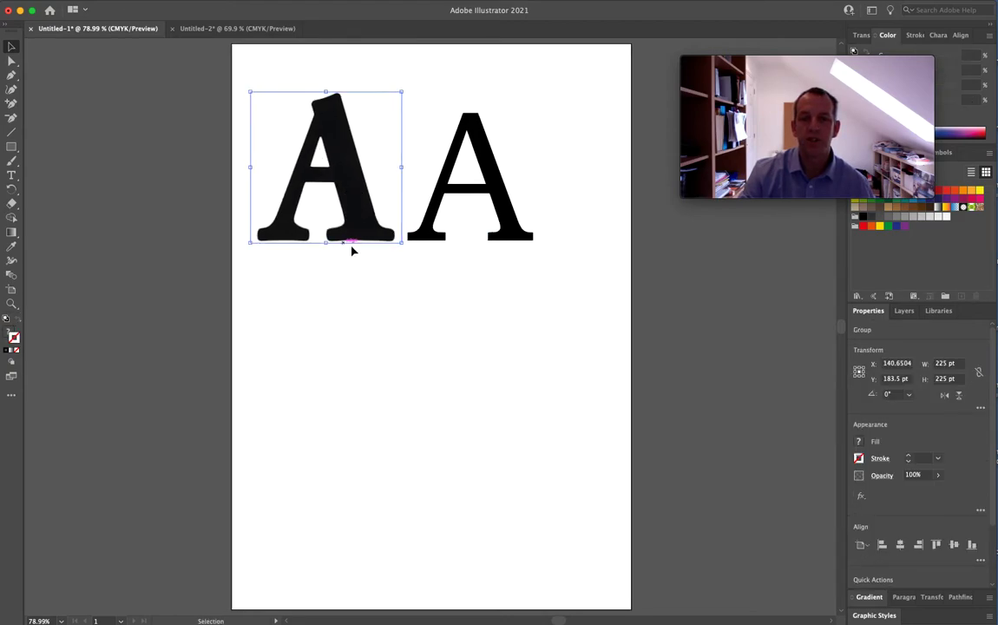
- Magnify the lower serif of the bitmap letter A to 400% and examine the quality of its edges
click(433, 239)
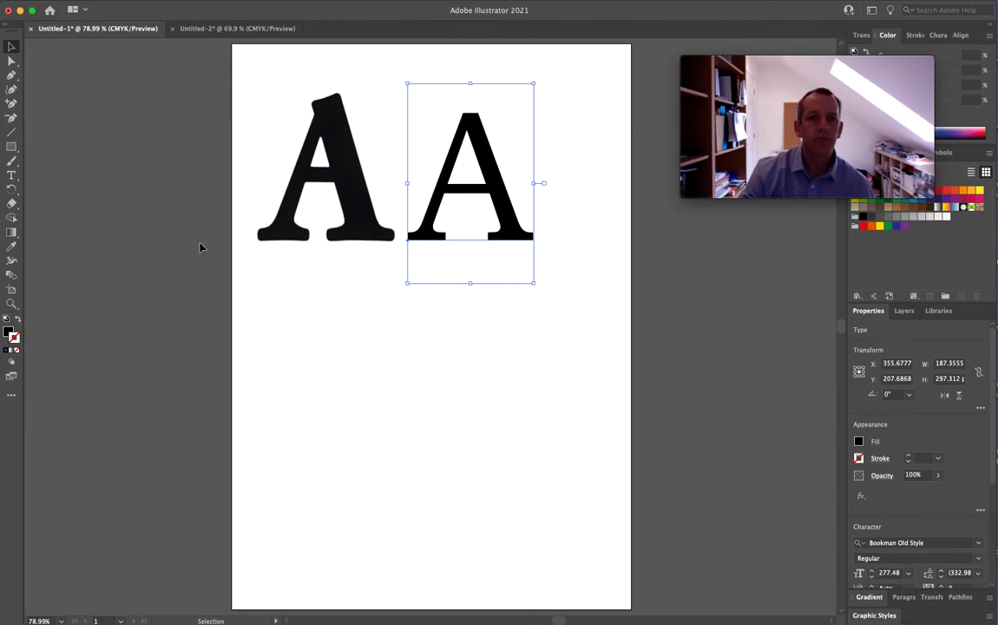
click(12, 303)
click(381, 226)
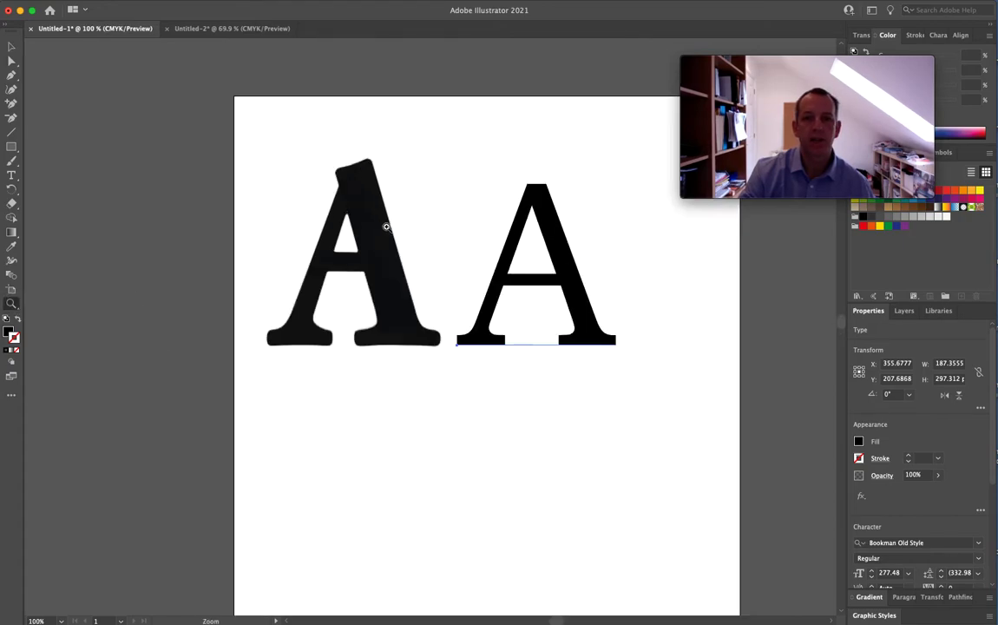
click(428, 331)
click(435, 332)
click(434, 332)
click(435, 332)
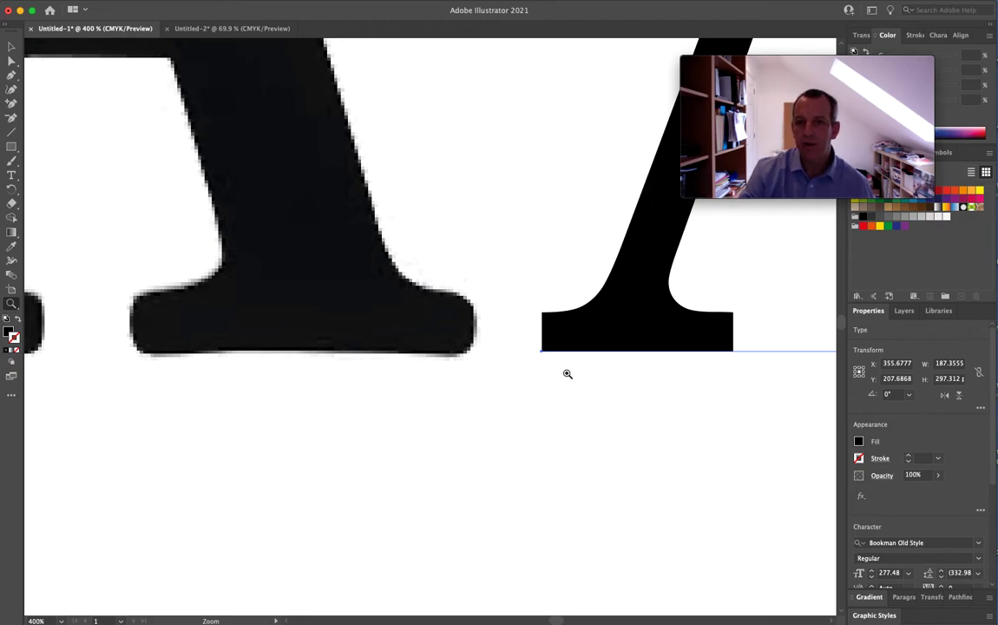
- Magnify the curved serif edge of the vector letter A up to 17000% to examine its smoothness, and fit the artboard in view again
click(597, 303)
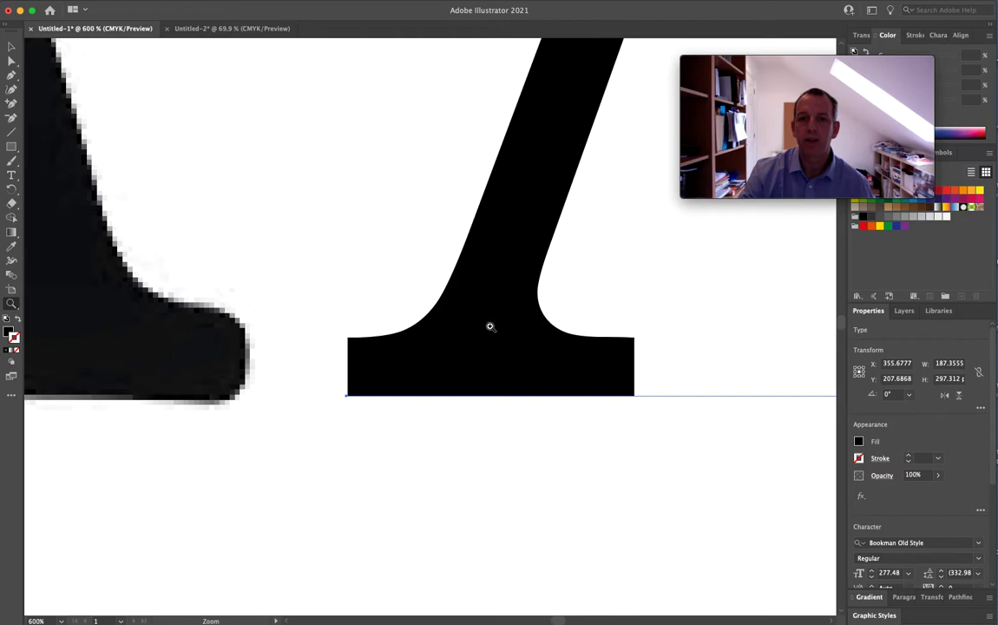
click(385, 331)
click(388, 325)
click(408, 331)
click(427, 331)
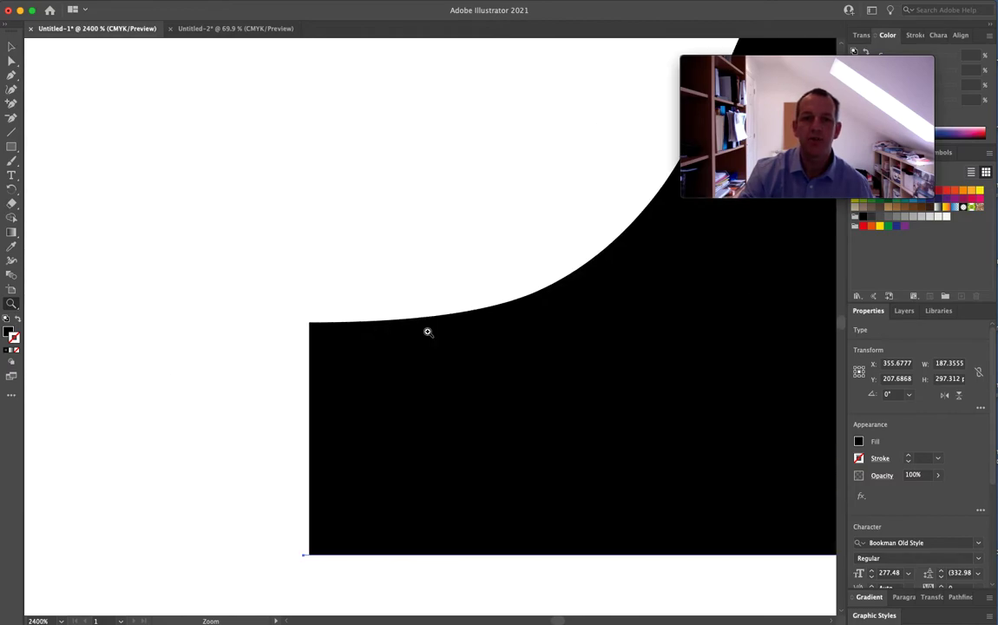
click(428, 332)
click(572, 223)
click(666, 333)
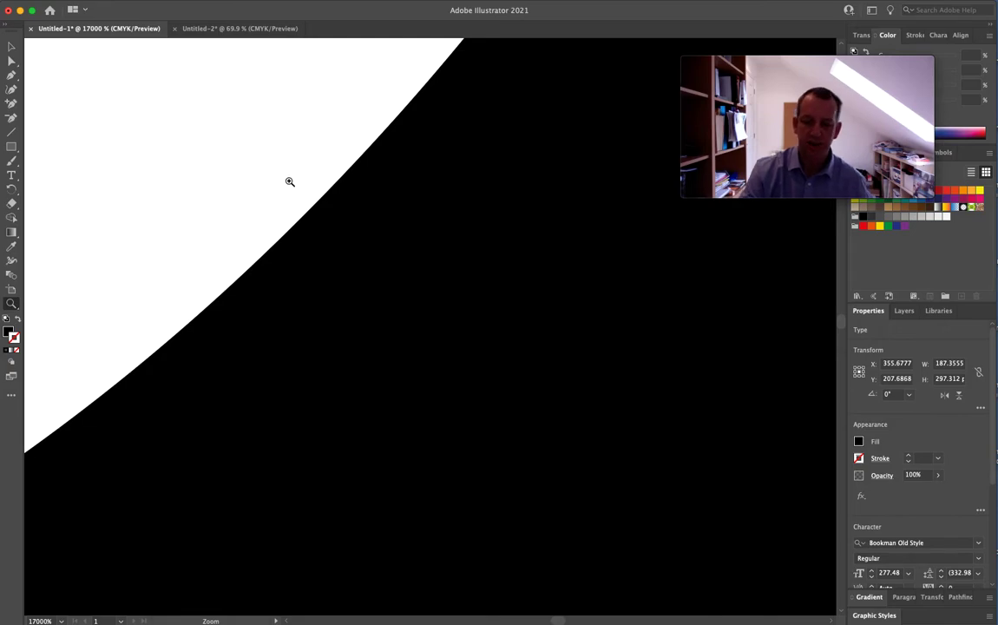
key(super+0)
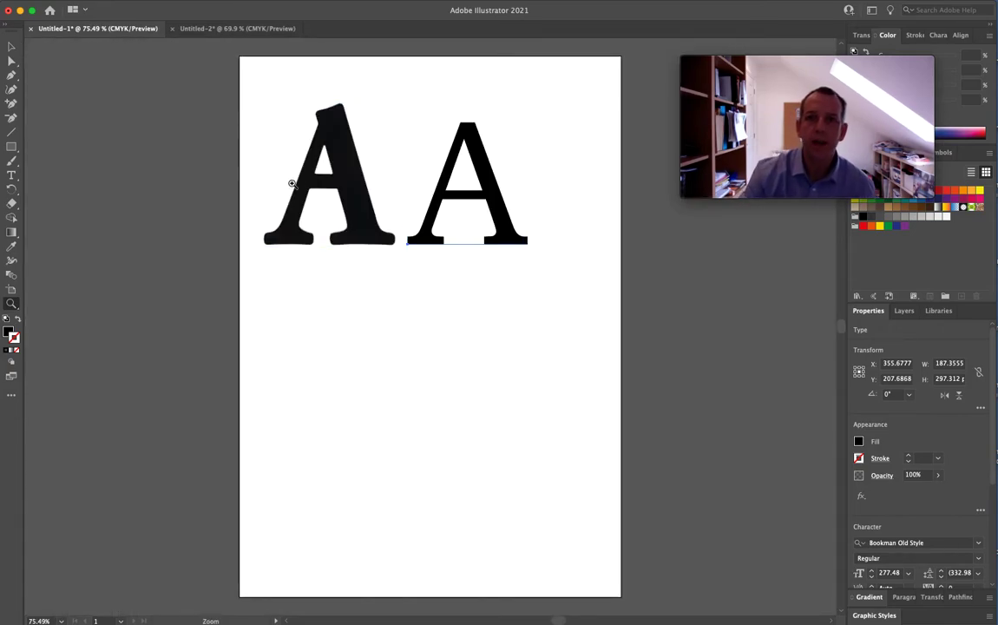
- View the shapes in Untitled-2 and create a new portrait print document of 210 x 297 mm in CMYK Color
click(246, 30)
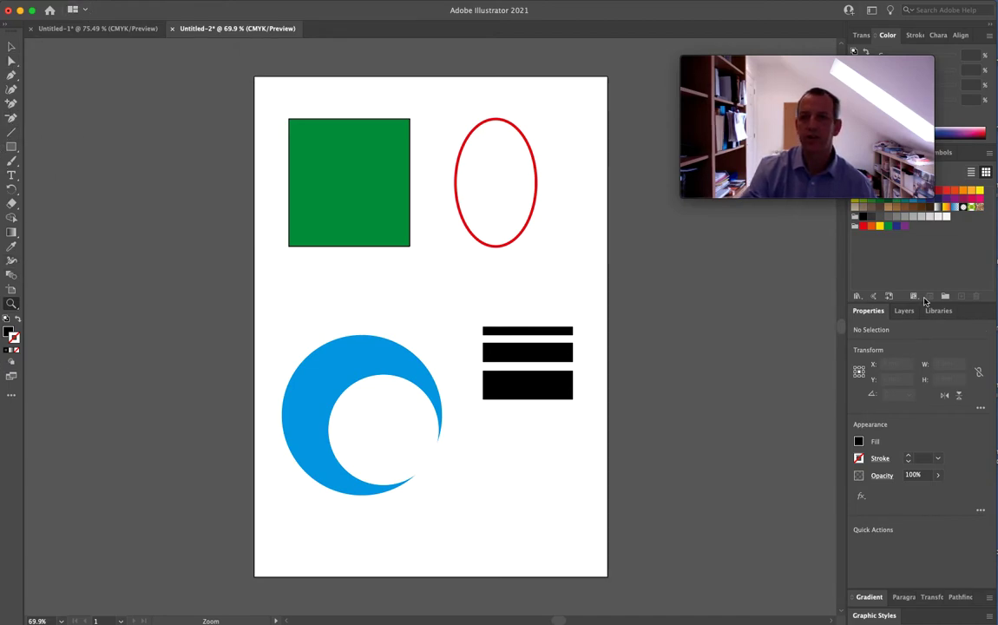
drag(886, 61, 926, 50)
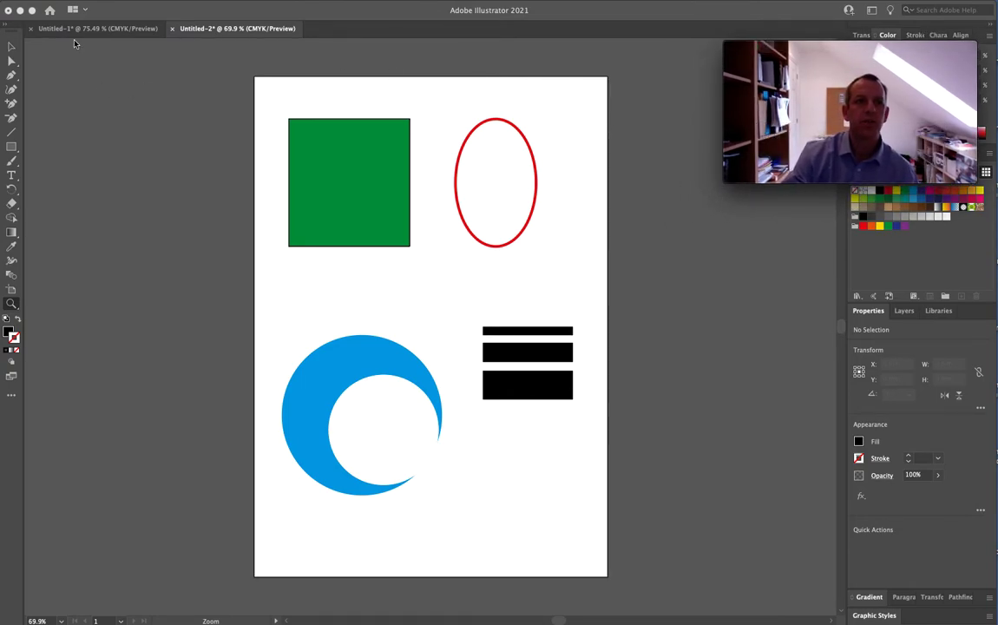
click(67, 2)
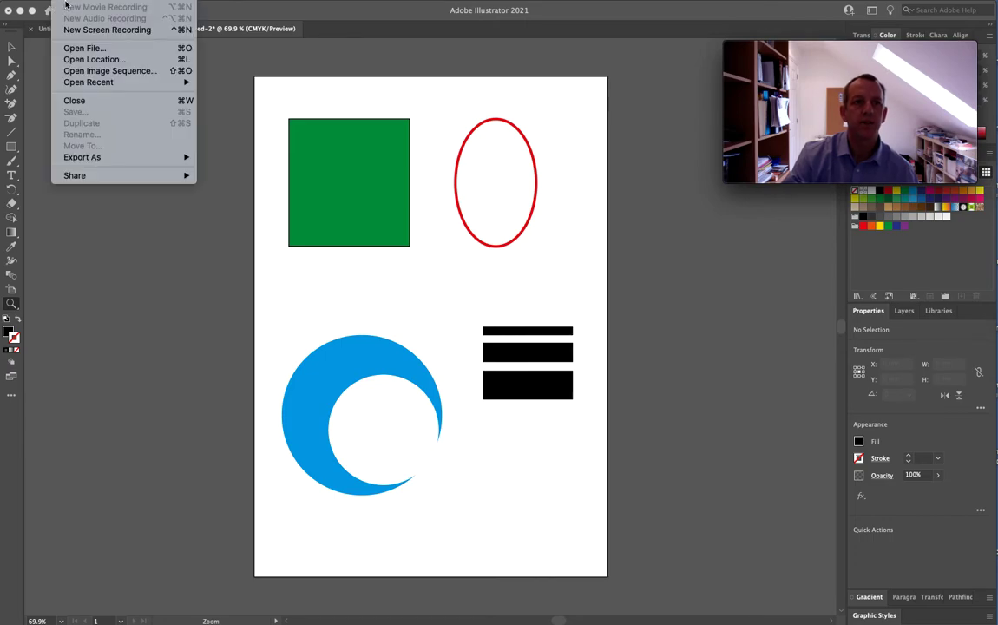
click(205, 78)
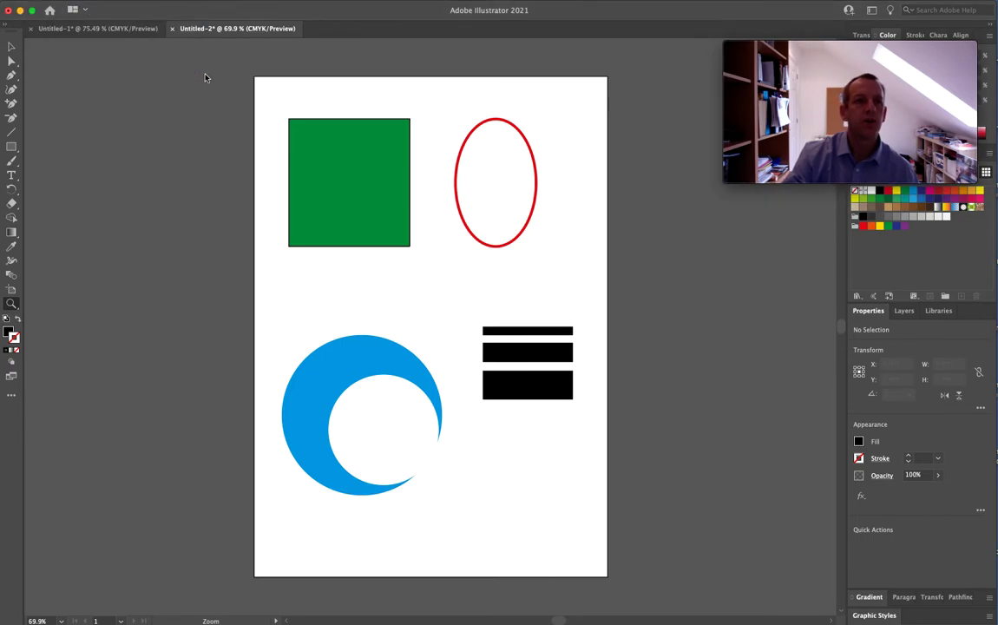
click(35, 2)
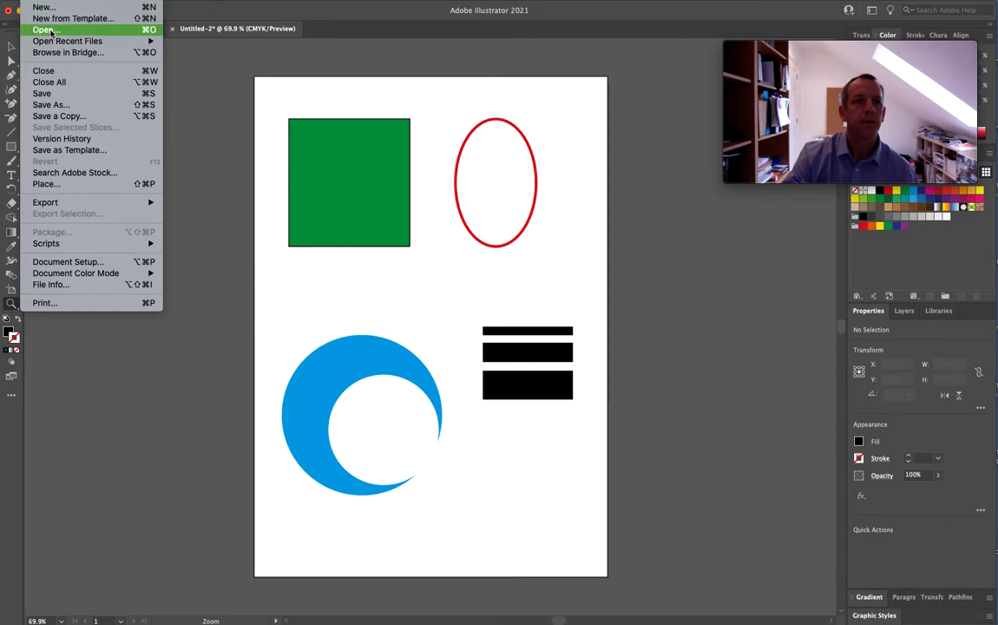
click(51, 9)
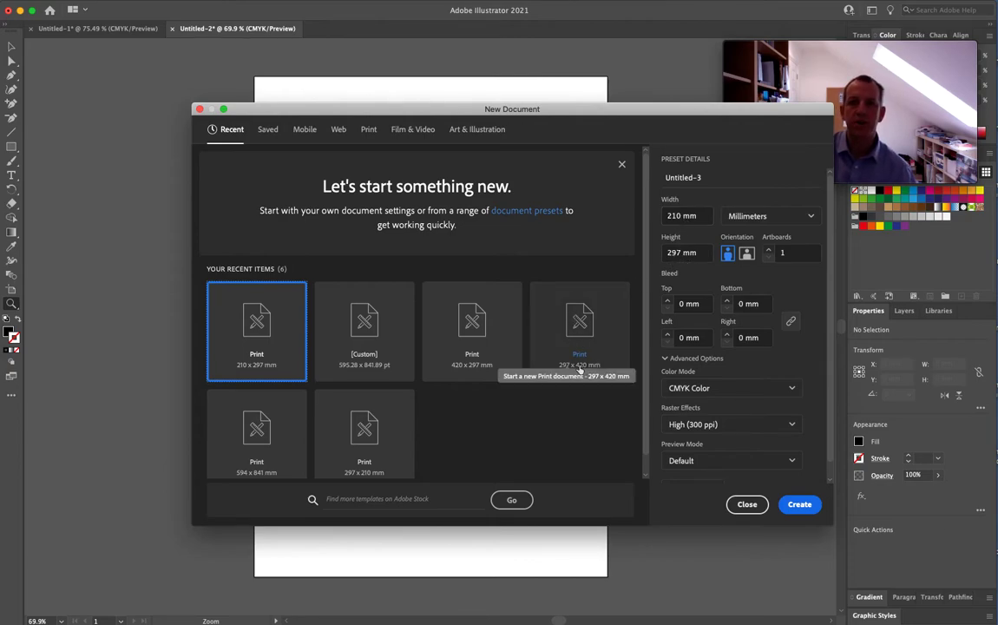
click(798, 505)
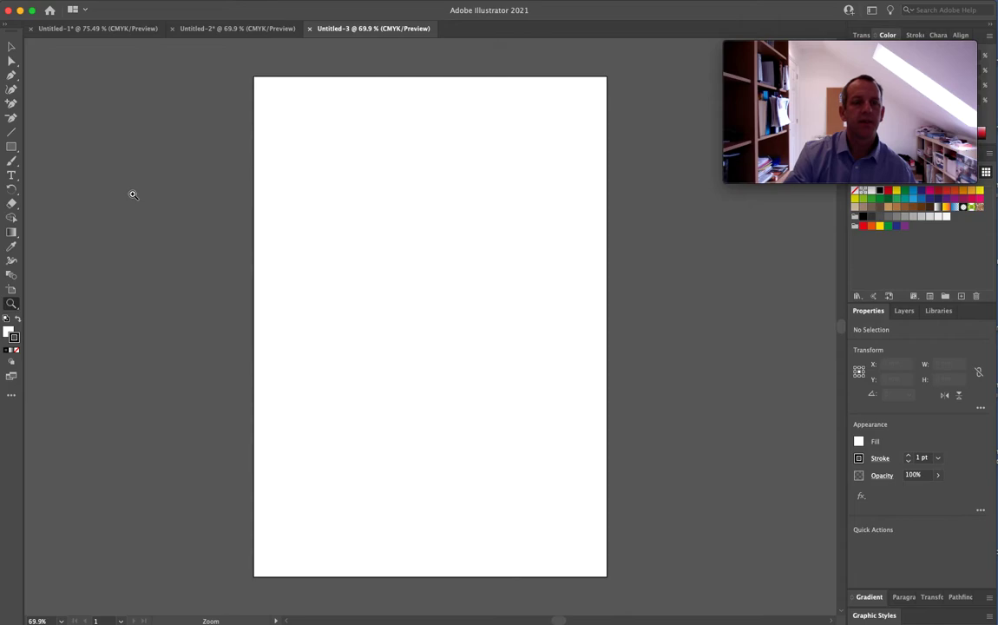
- Draw a rectangle about 94 x 66 mm near the artboard's upper-left corner
click(13, 147)
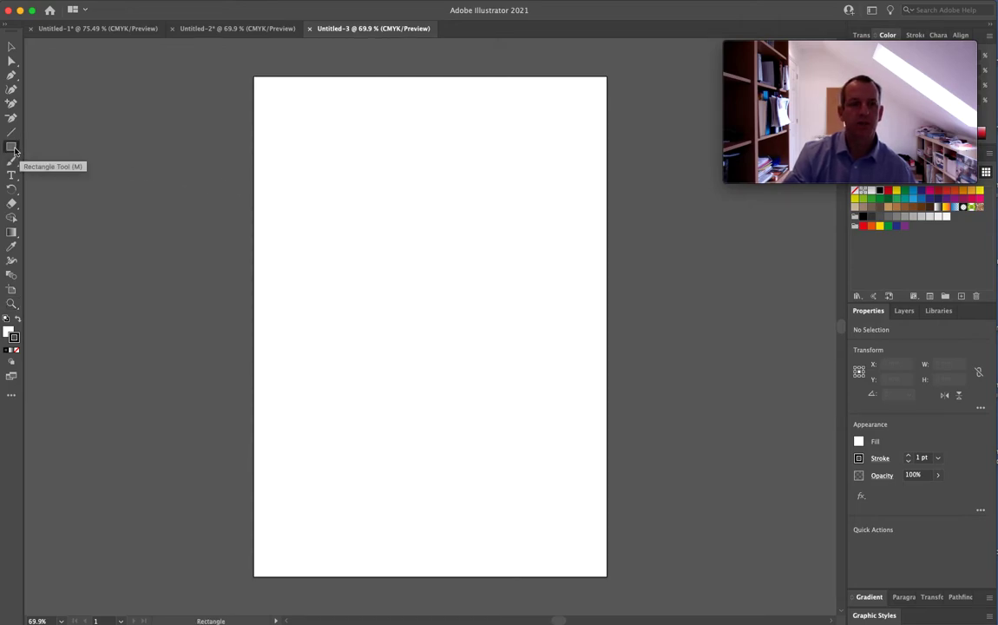
click(272, 98)
drag(272, 98, 431, 209)
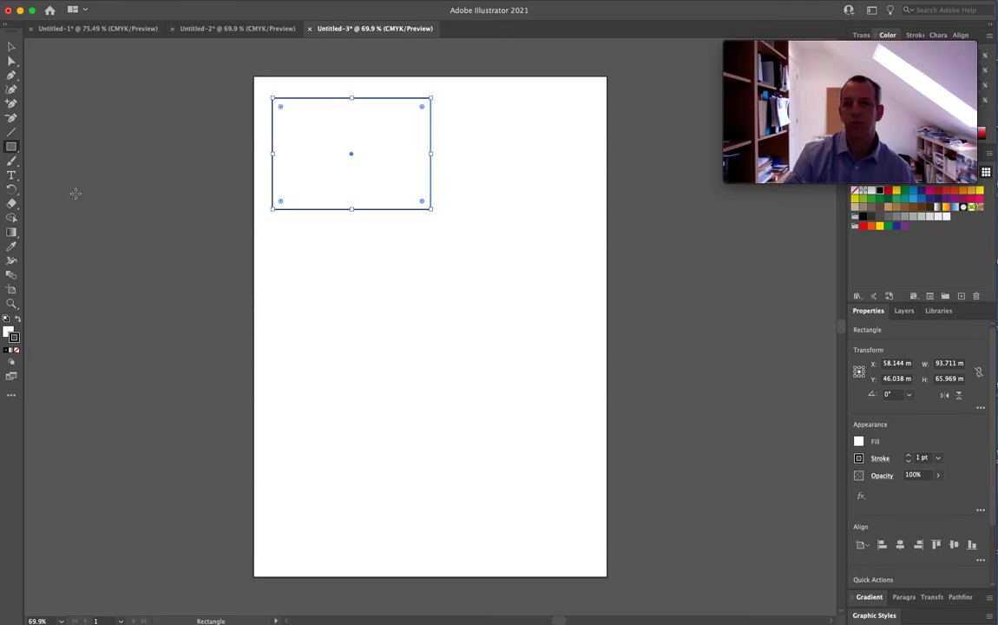
- Draw an upright ellipse about 44 x 66 mm beside the rectangle, level with its upper and lower edges
click(17, 153)
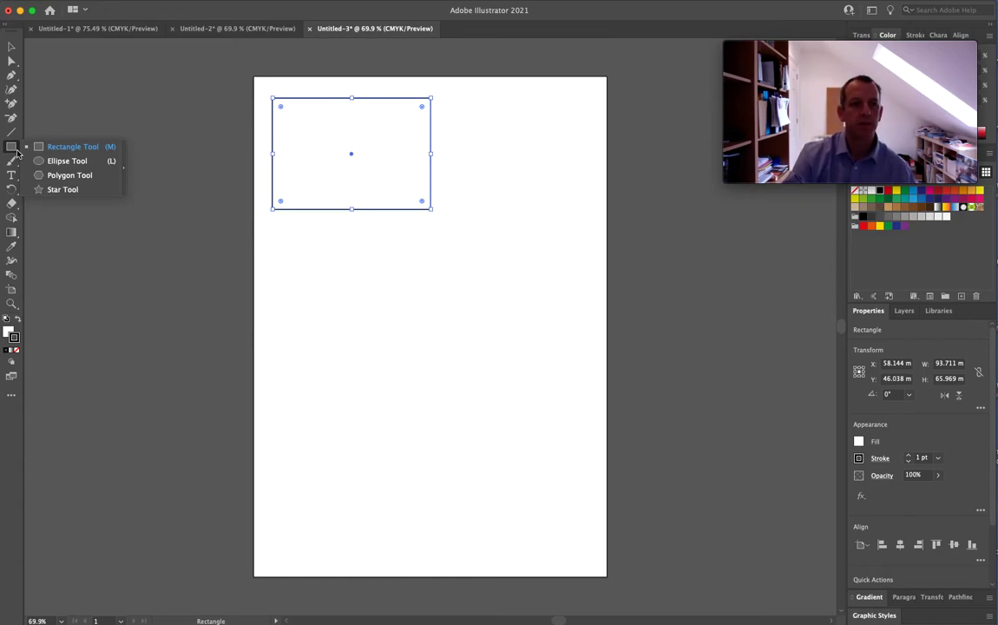
click(73, 163)
drag(482, 98, 557, 211)
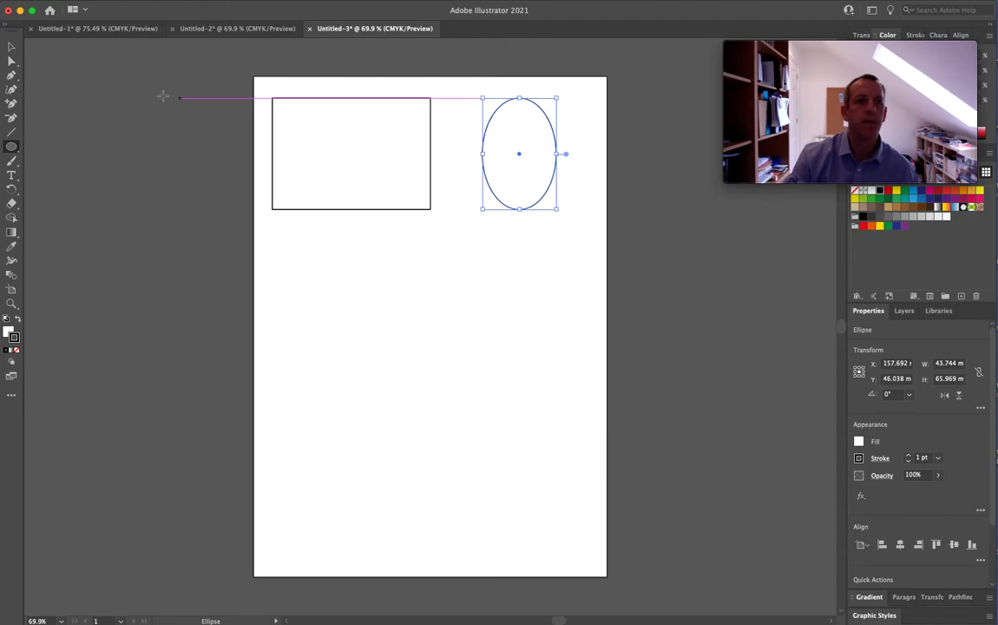
- Alternate the selection between the rectangle and the ellipse, leaving the rectangle selected
click(13, 48)
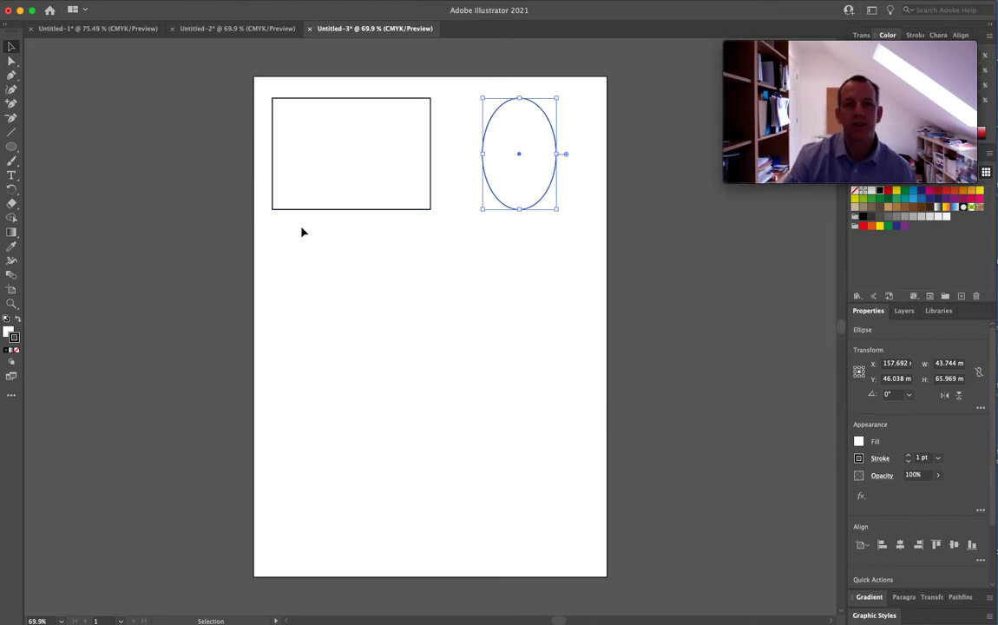
click(361, 185)
click(504, 185)
click(398, 192)
click(500, 192)
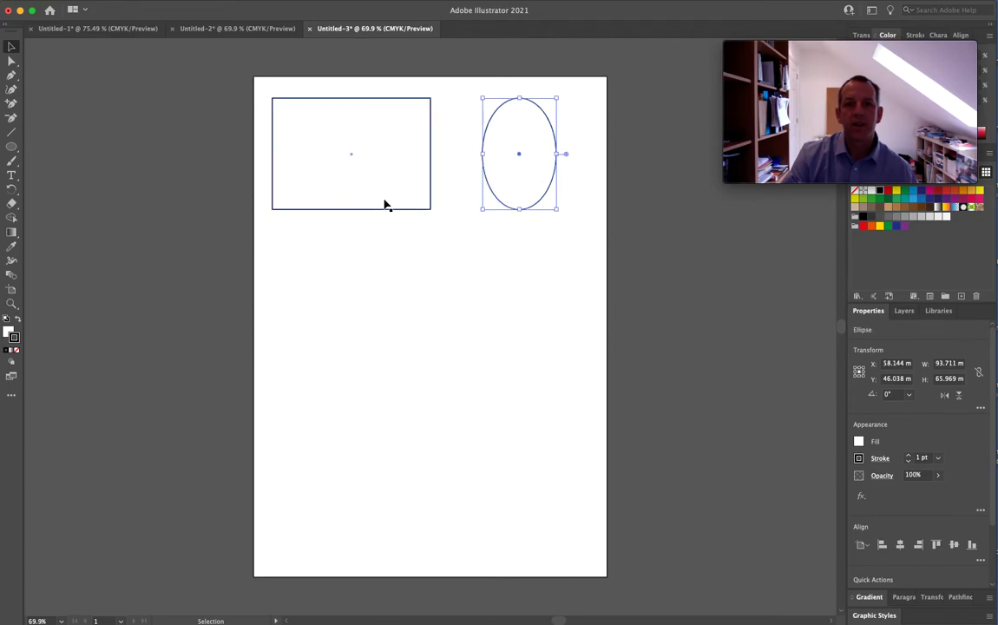
click(381, 204)
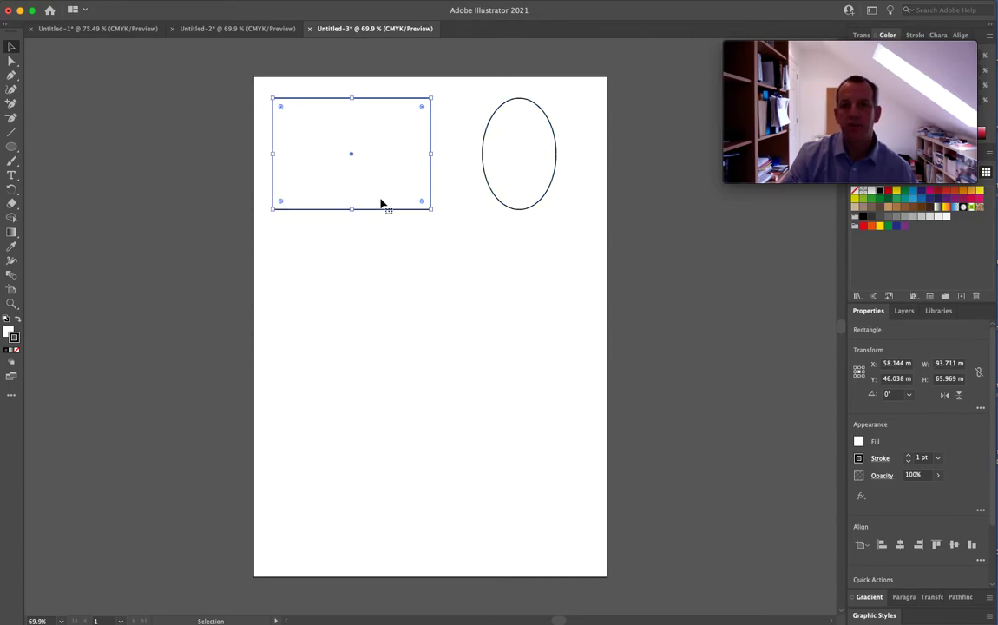
- Give the rectangle a red stroke and set its weight to 4 pt
drag(854, 48, 678, 469)
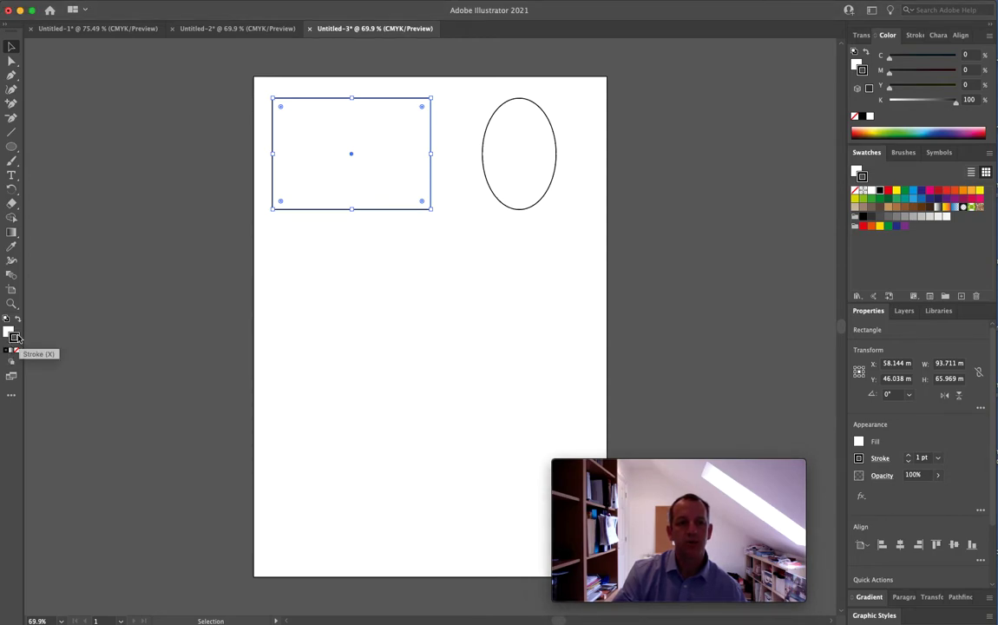
click(8, 331)
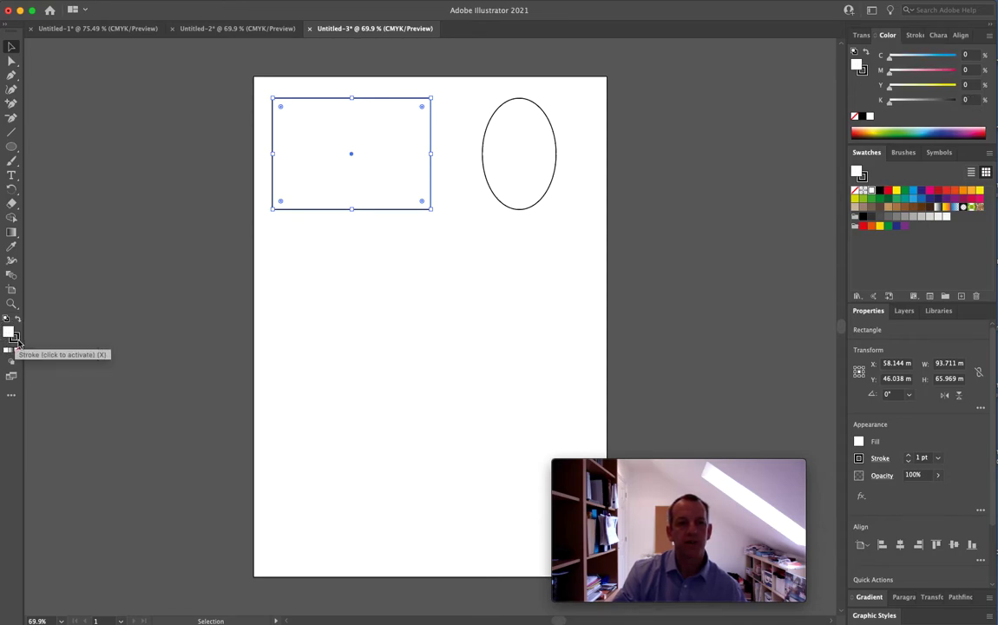
click(17, 341)
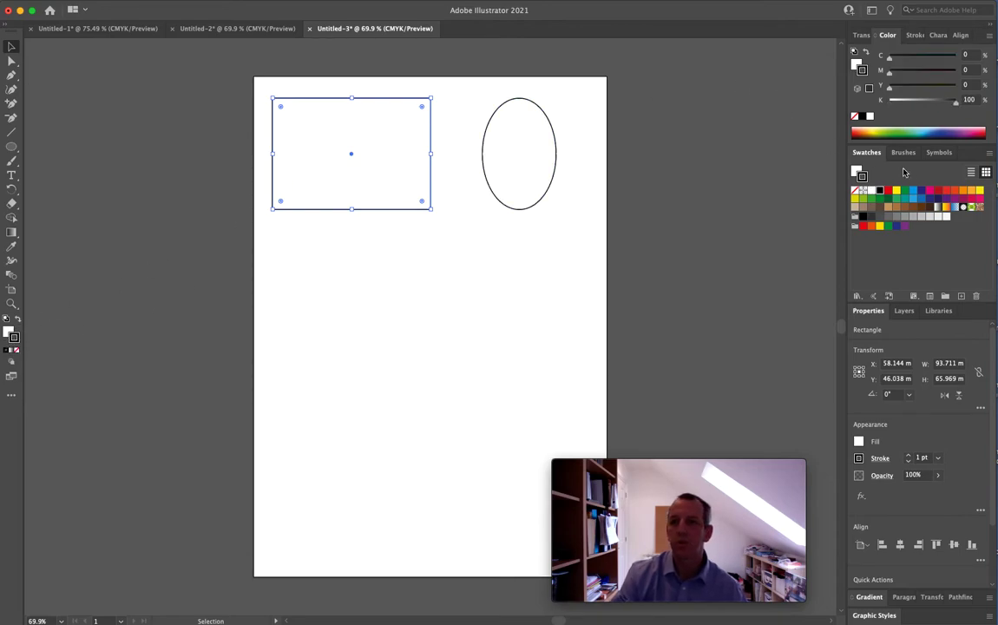
click(888, 190)
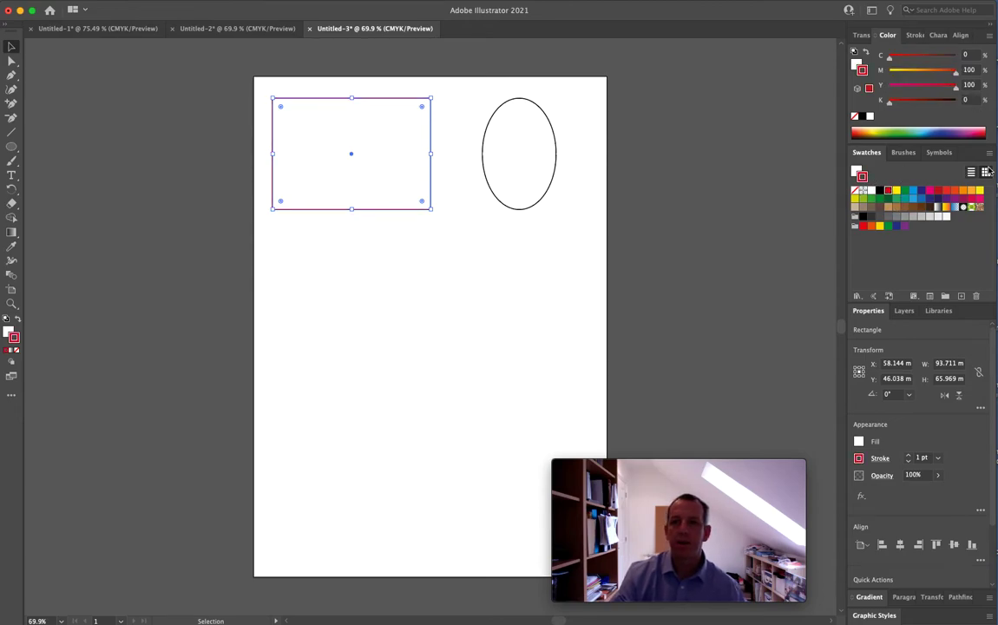
click(910, 458)
click(910, 458)
click(911, 458)
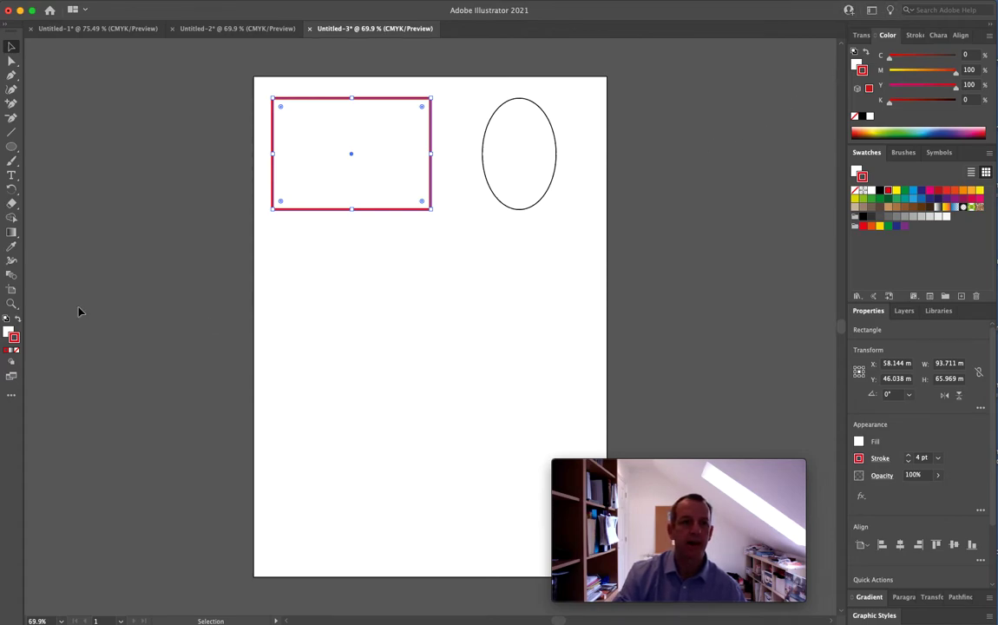
- Fill the rectangle with the cyan blue swatch (C 100) and keep it selected
click(7, 331)
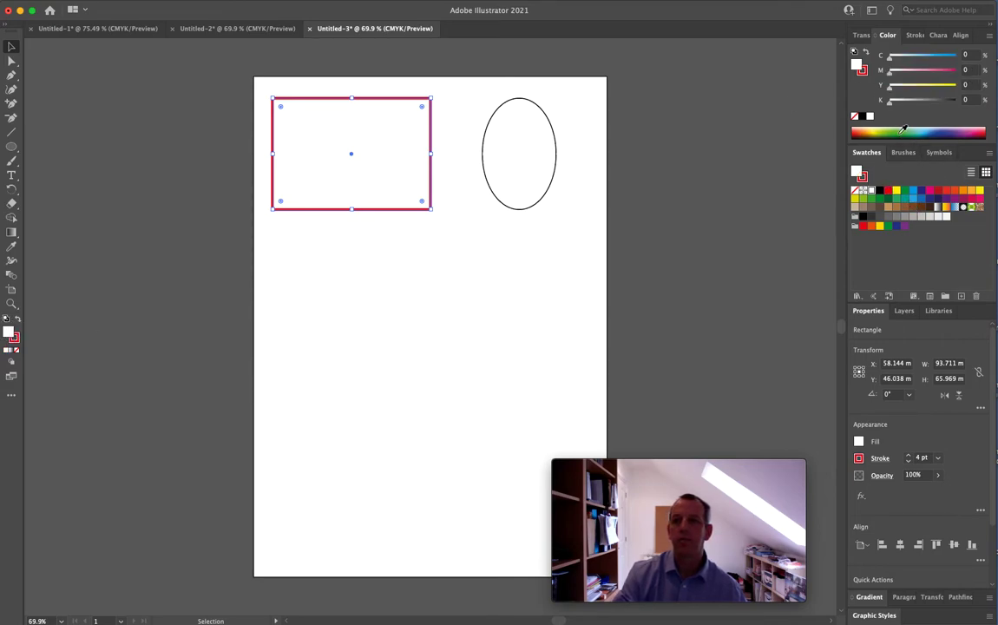
click(911, 190)
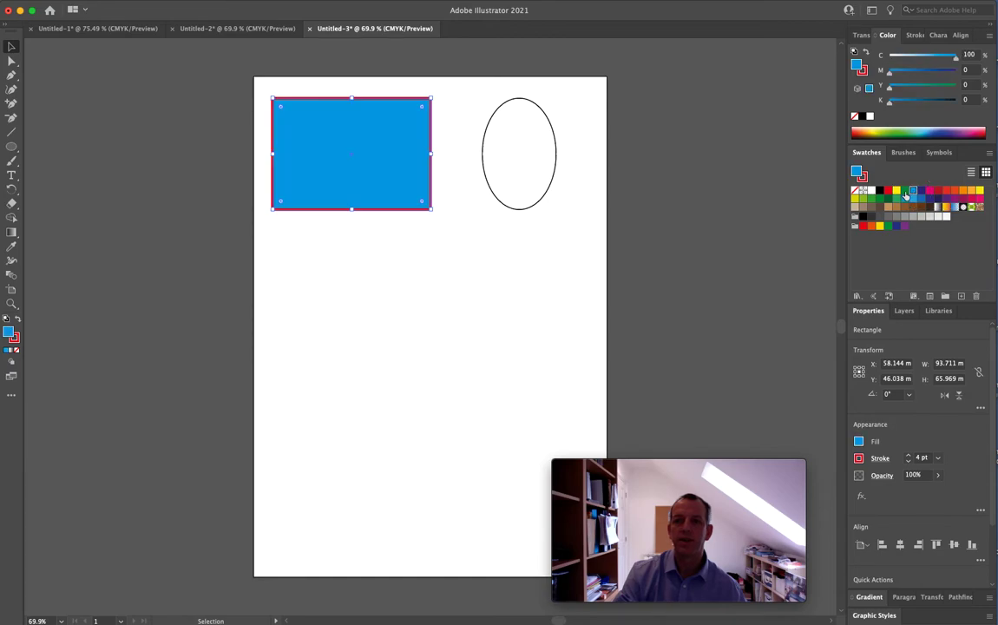
click(469, 220)
click(414, 197)
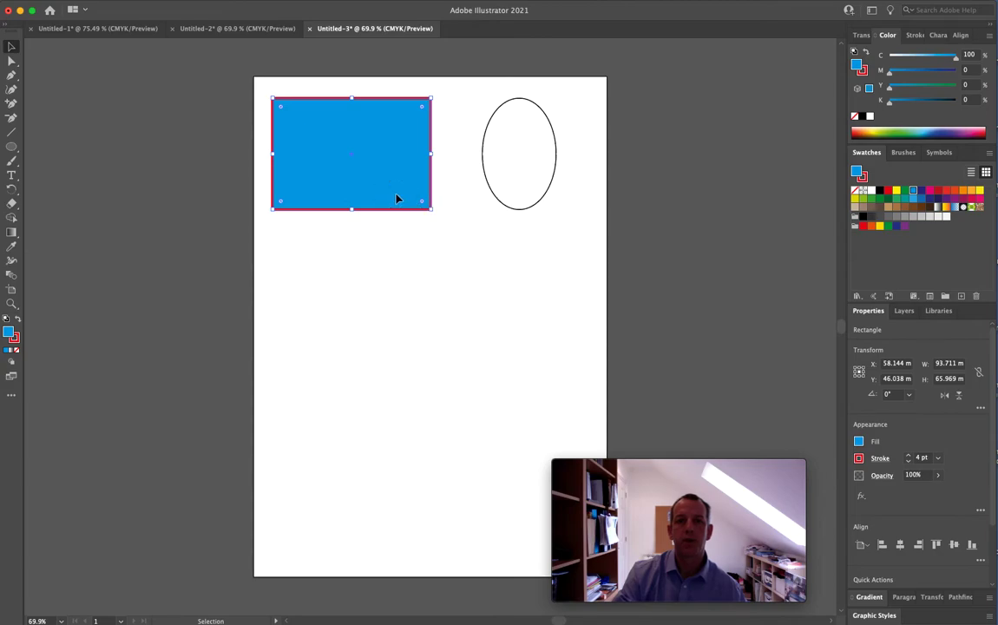
- Fill the ellipse beside the rectangle with red and clear the selection
click(498, 200)
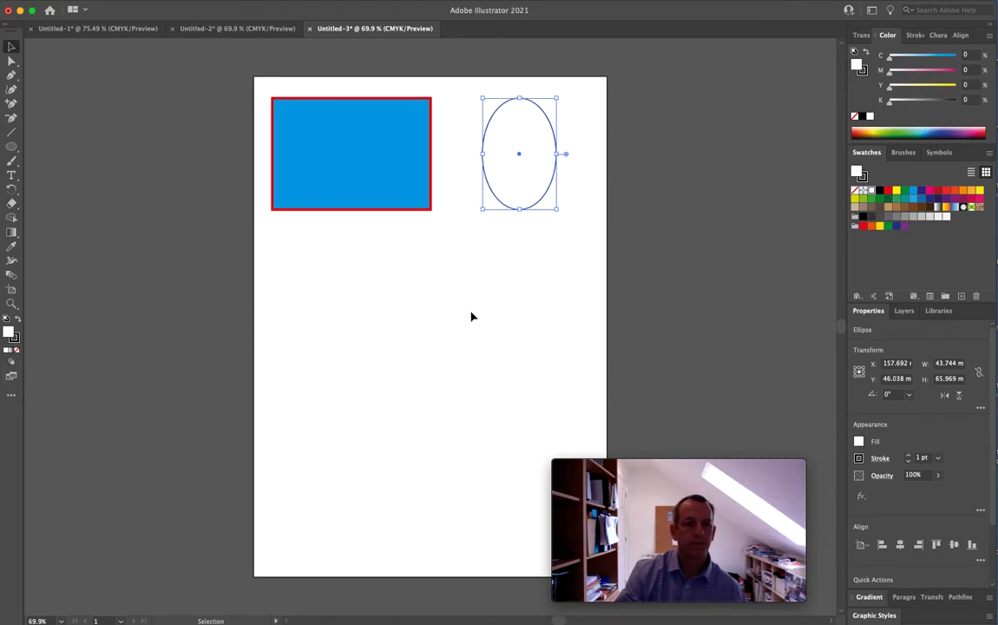
click(888, 190)
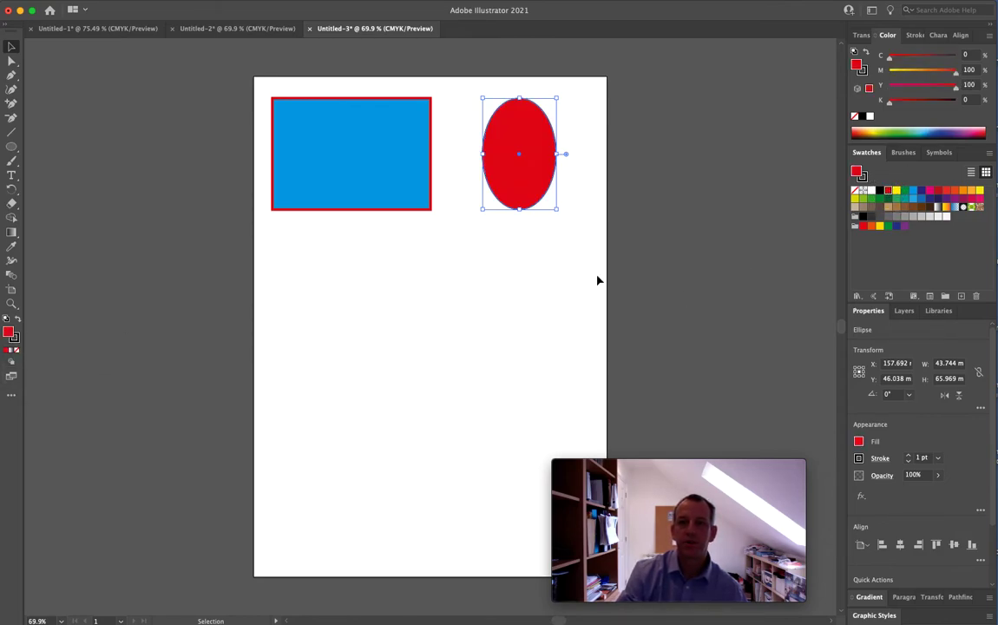
click(436, 306)
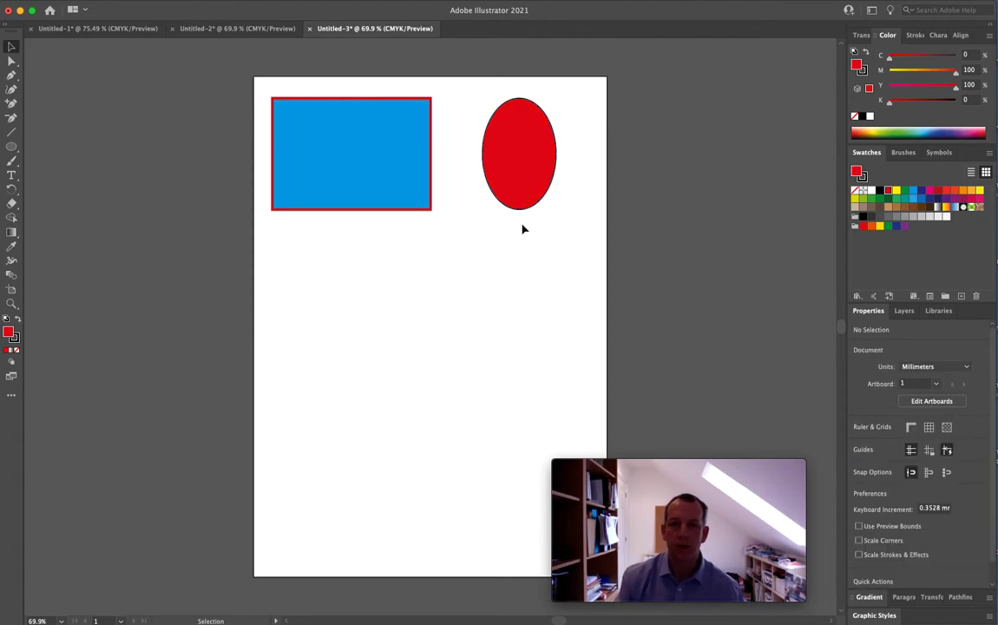
- Draw a perfect circle about 122 mm in diameter in the empty area below the rectangle using the Ellipse tool
click(11, 146)
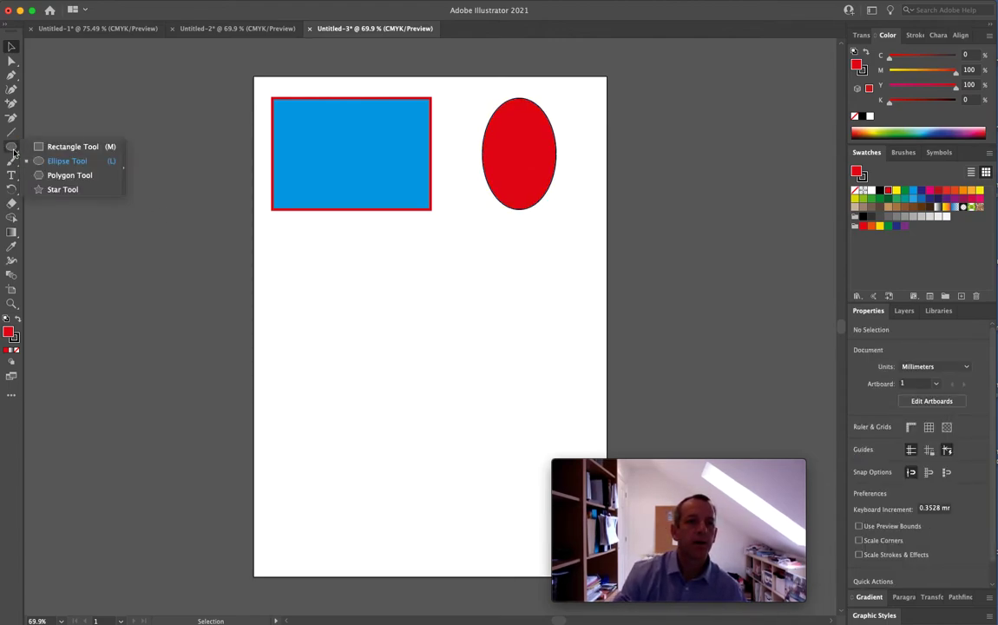
click(68, 161)
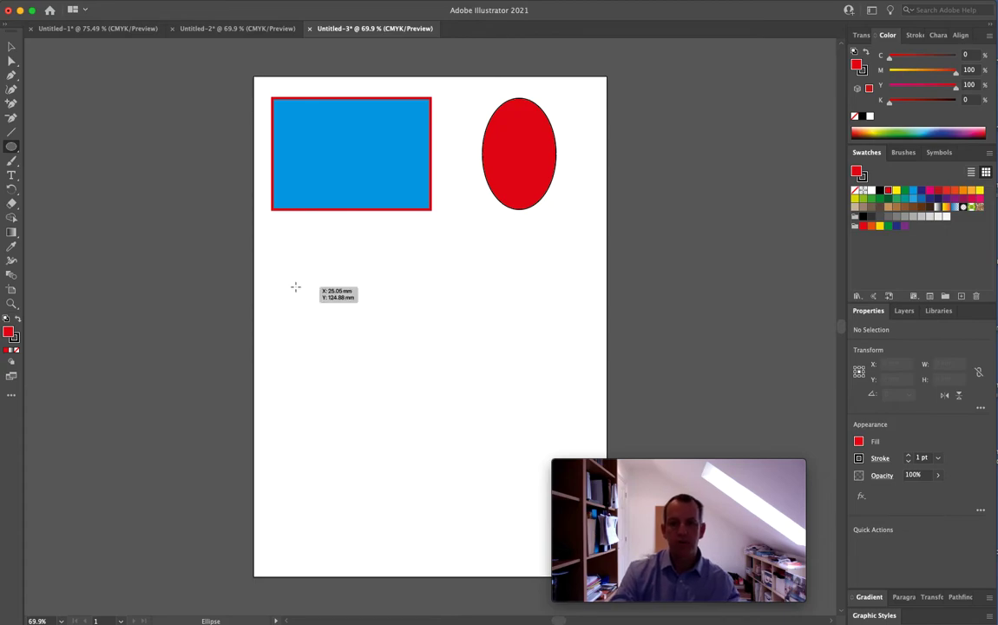
drag(295, 286, 454, 492)
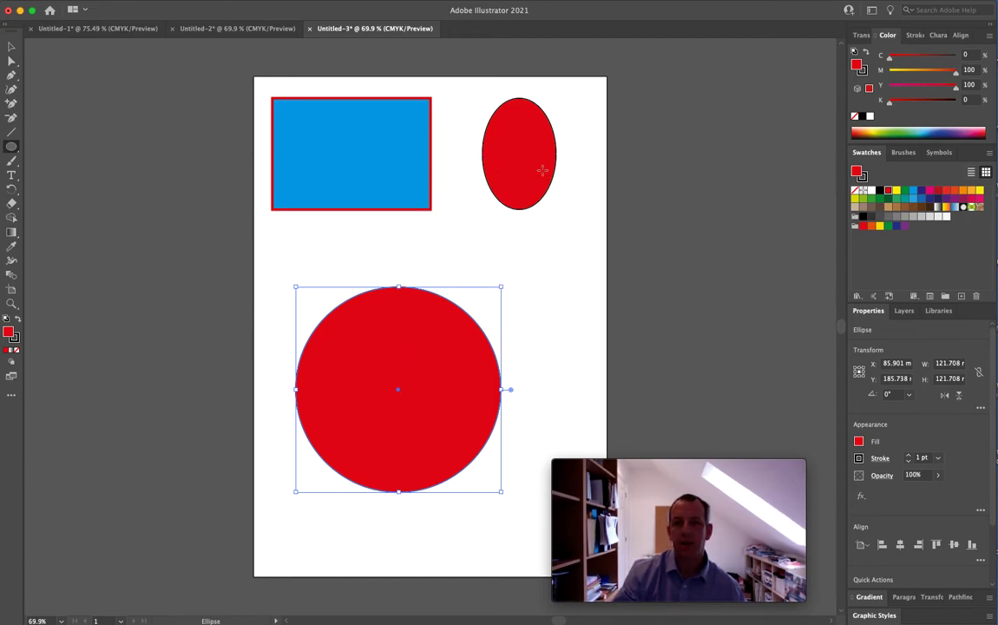
- Move the large red circle up and left until its left edge lines up with the blue rectangle's left edge
click(12, 46)
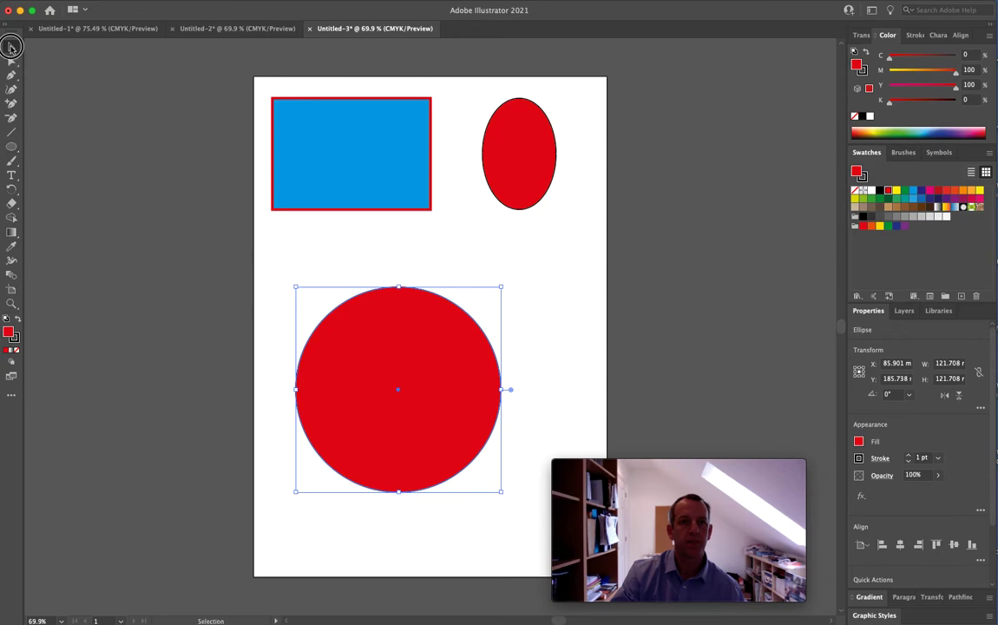
drag(370, 361, 347, 325)
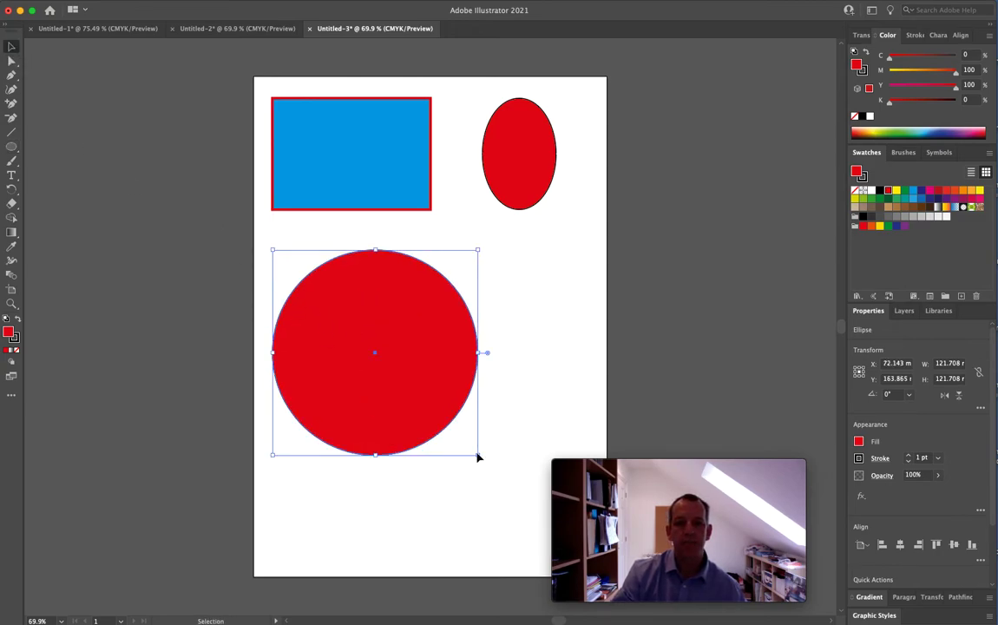
- Stretch the red circle out of proportion into a wide ellipse, and undo the distortion
drag(479, 455, 549, 394)
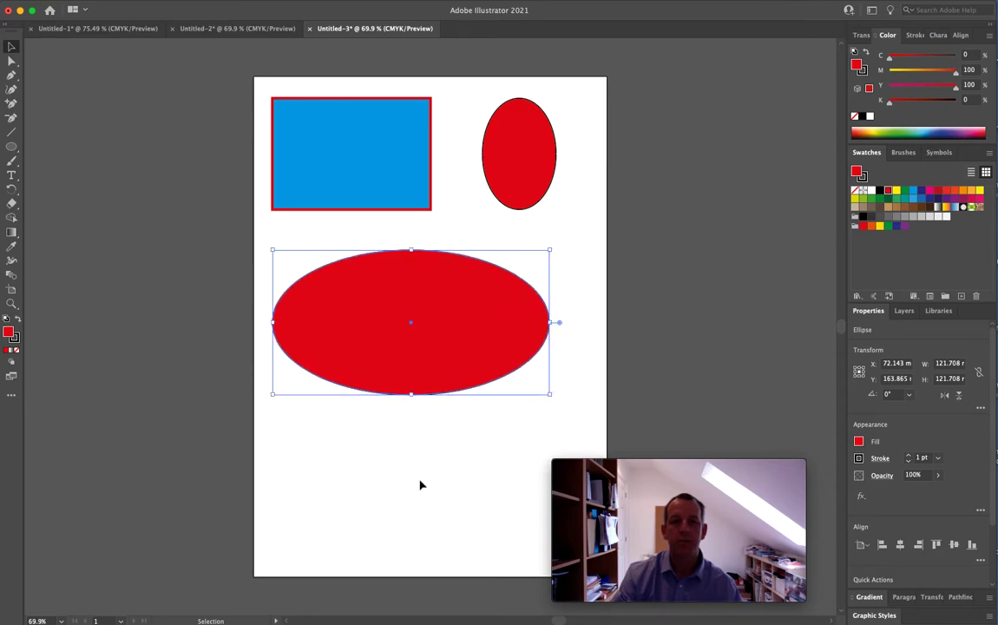
click(420, 483)
key(a)
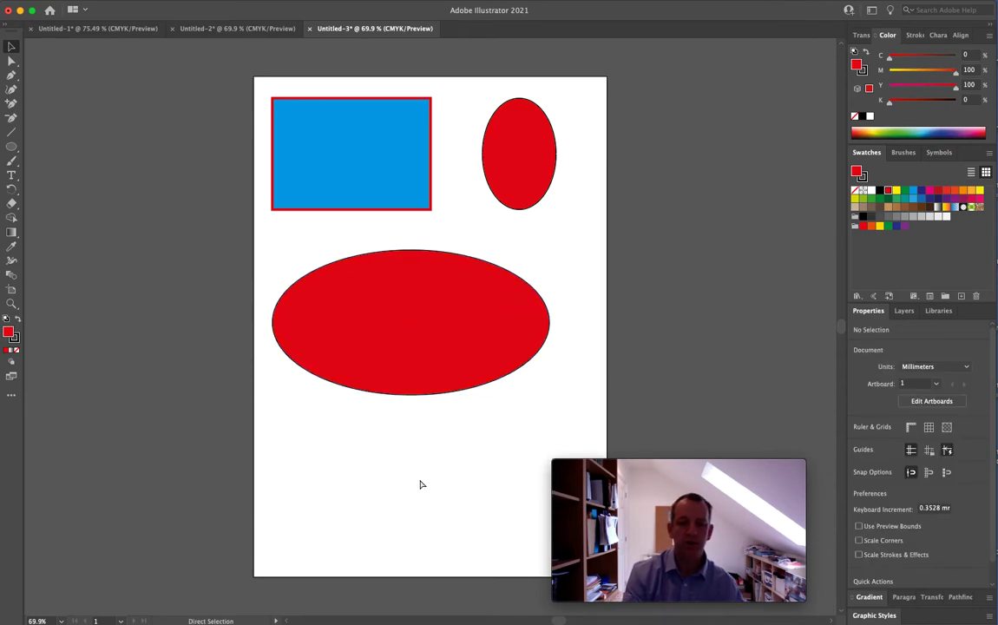
key(super+z)
click(510, 398)
click(385, 398)
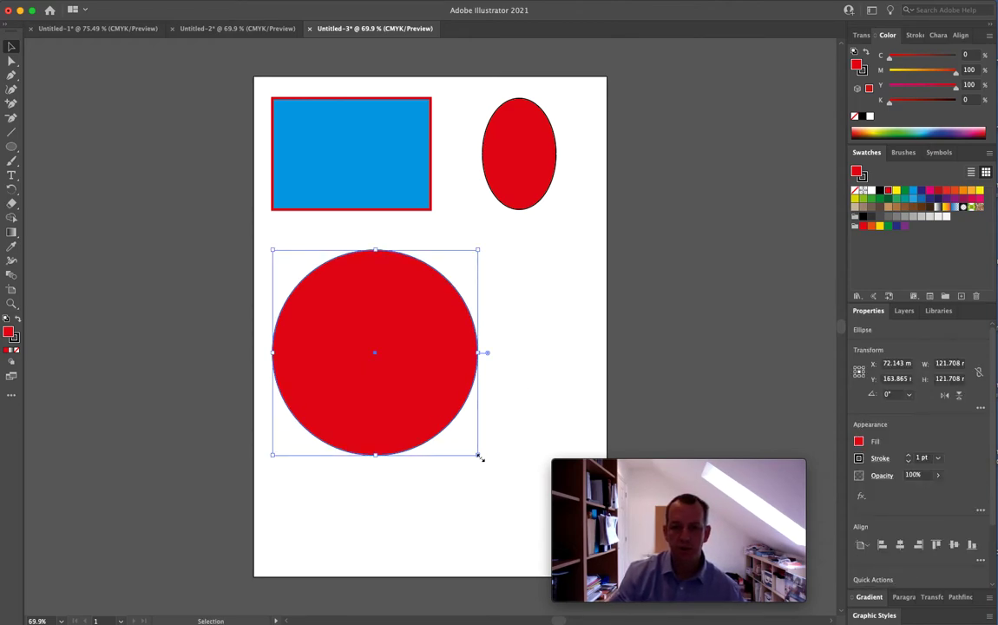
- Shift the large circle slightly down and right, remove its black stroke, and clear the selection
mouse_move(341, 284)
mouse_down()
mouse_move(350, 290)
mouse_move(341, 292)
mouse_up()
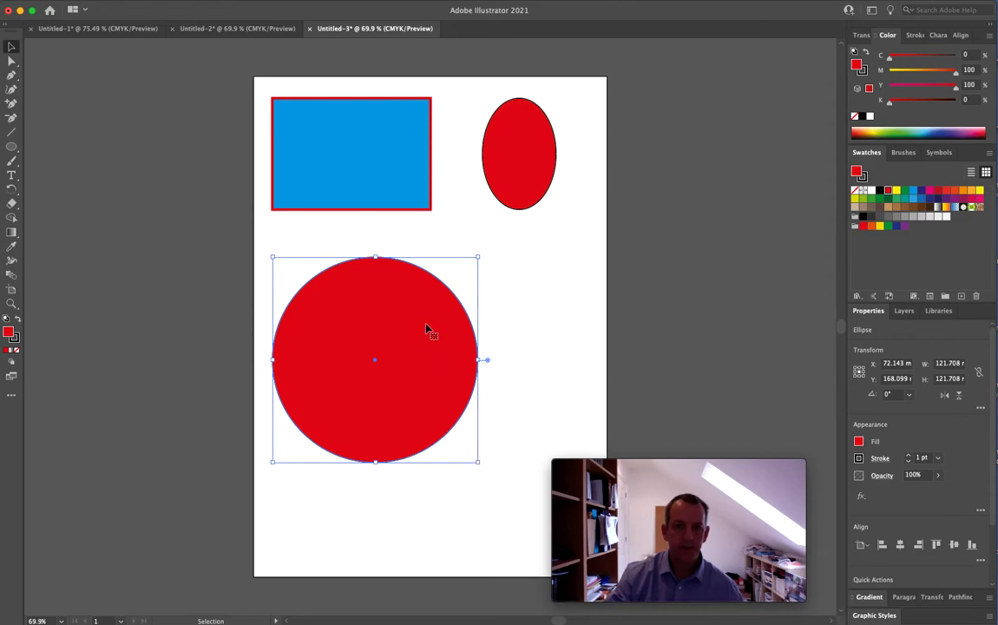
mouse_move(327, 289)
mouse_down()
mouse_move(356, 297)
mouse_move(317, 306)
mouse_move(332, 293)
mouse_up()
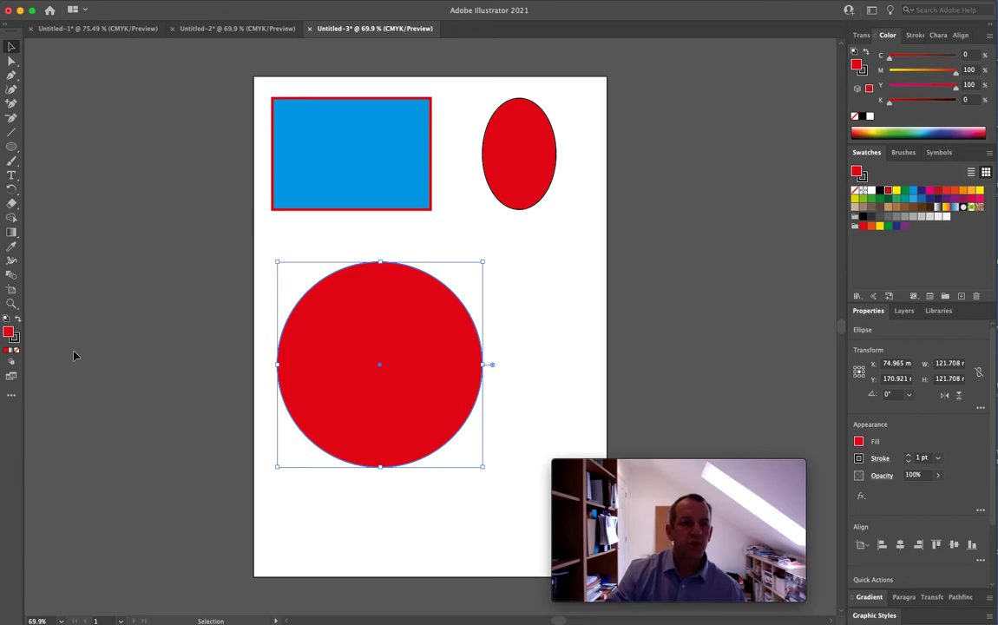
click(14, 340)
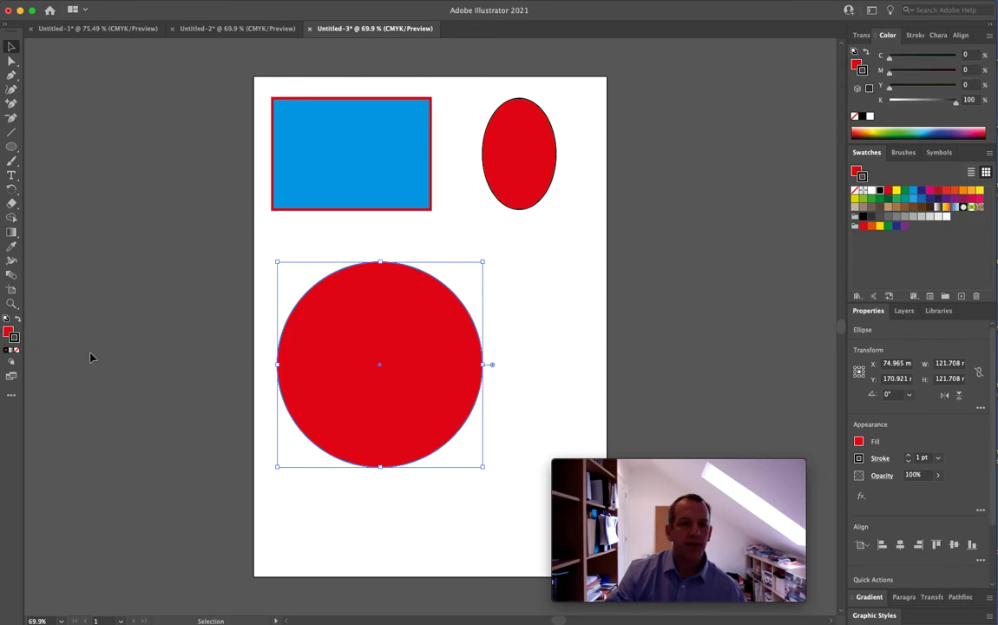
click(17, 352)
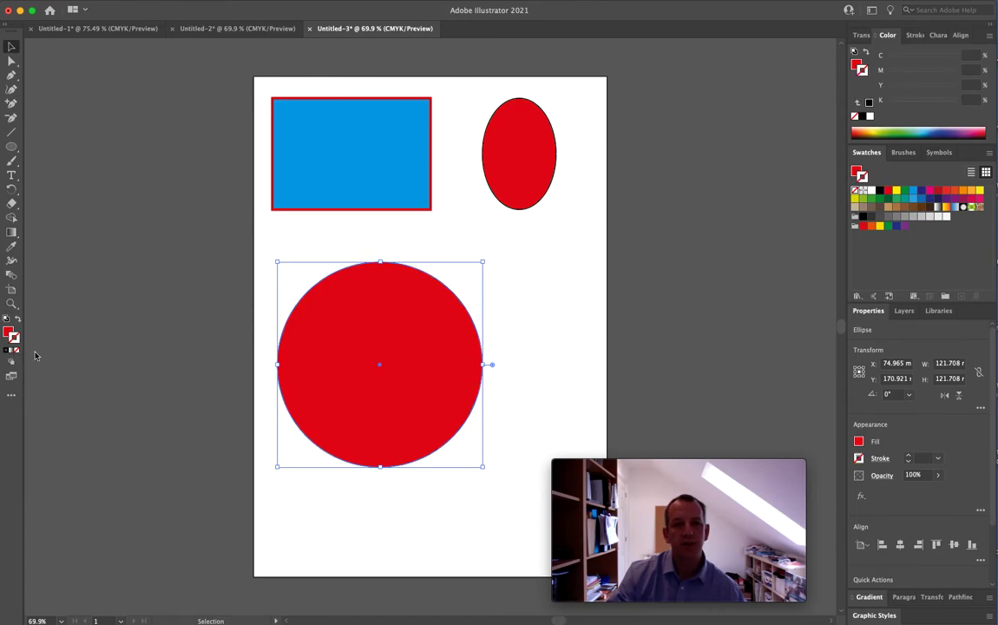
click(518, 341)
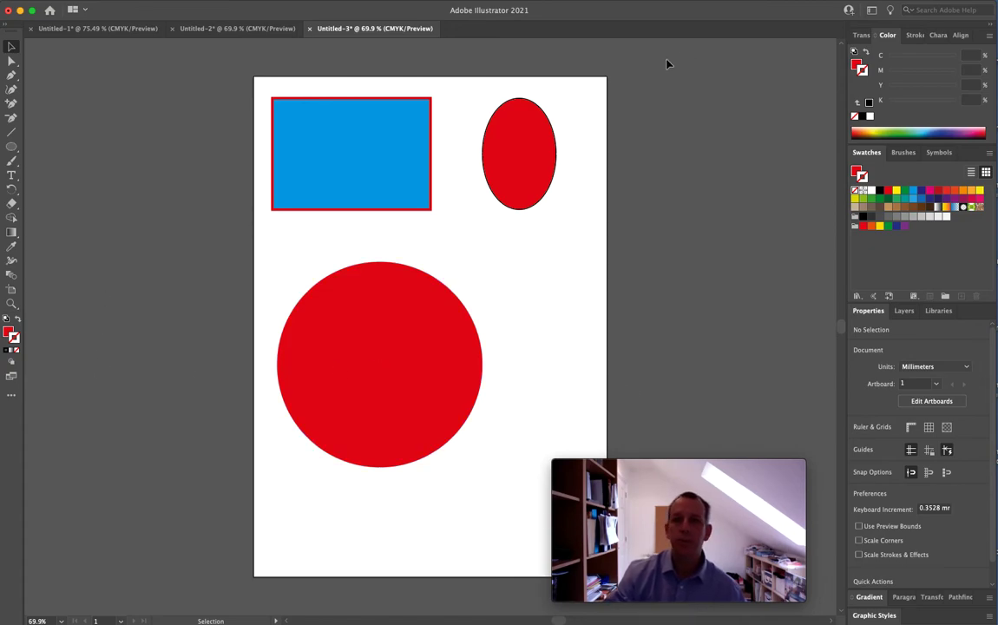
- Draw a perfect circle about 41 mm in diameter beside the artboard and move it onto the large circle's lower-right edge
click(9, 148)
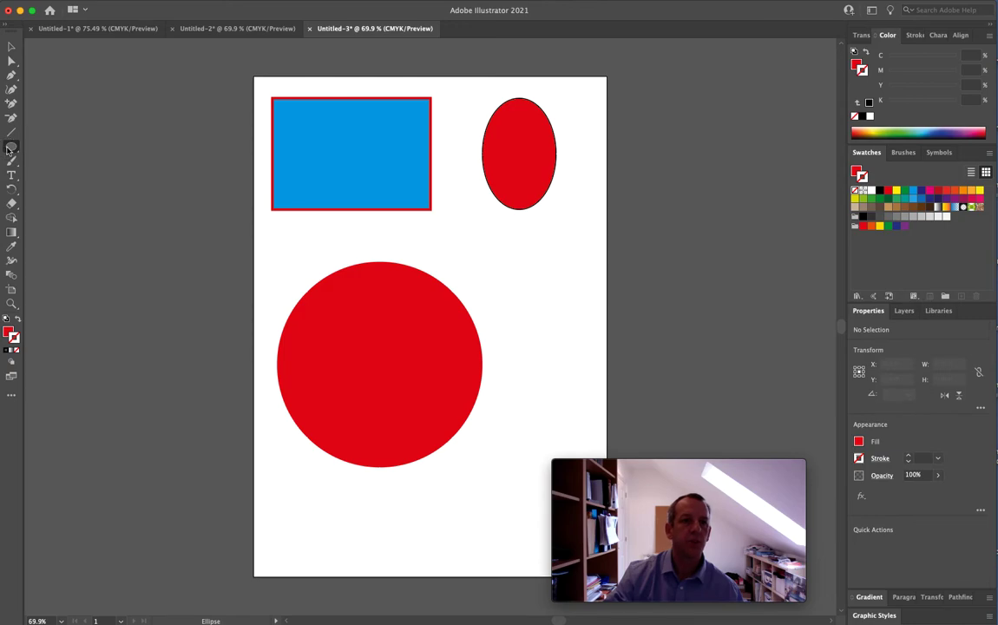
drag(149, 230, 217, 298)
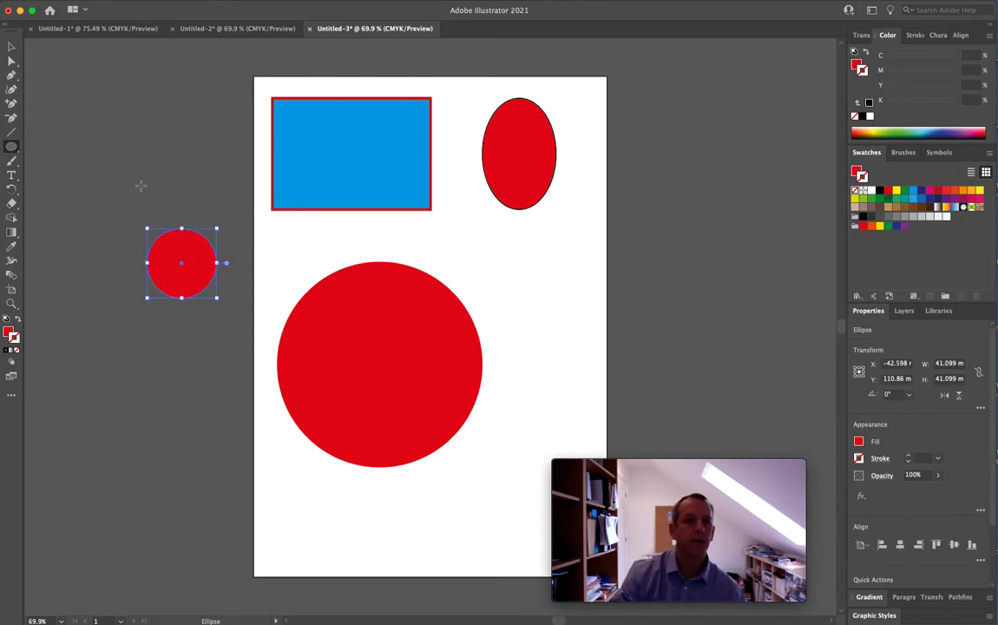
key(v)
drag(198, 256, 211, 222)
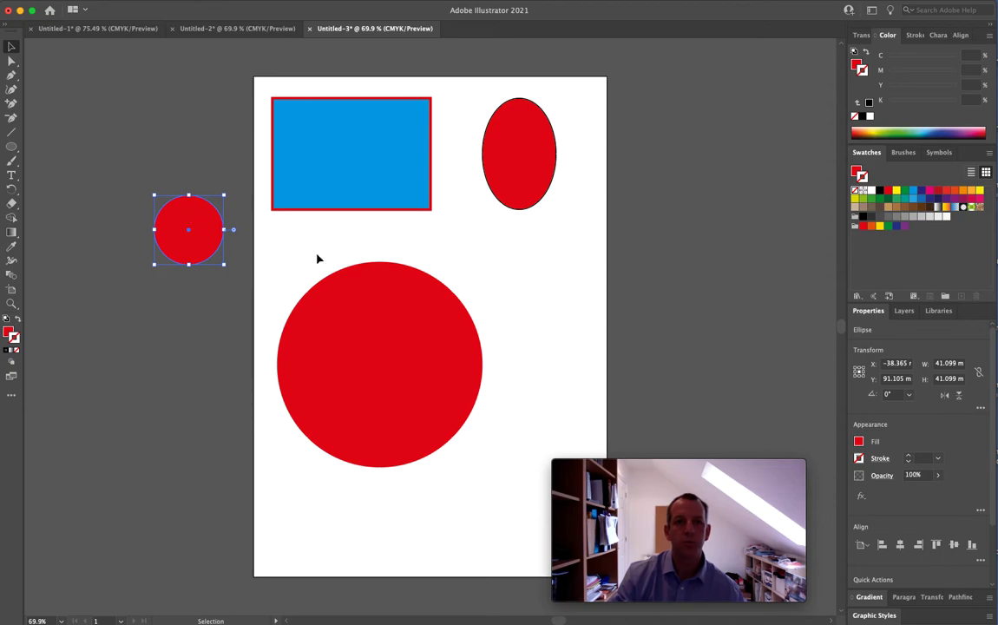
drag(730, 466, 763, 473)
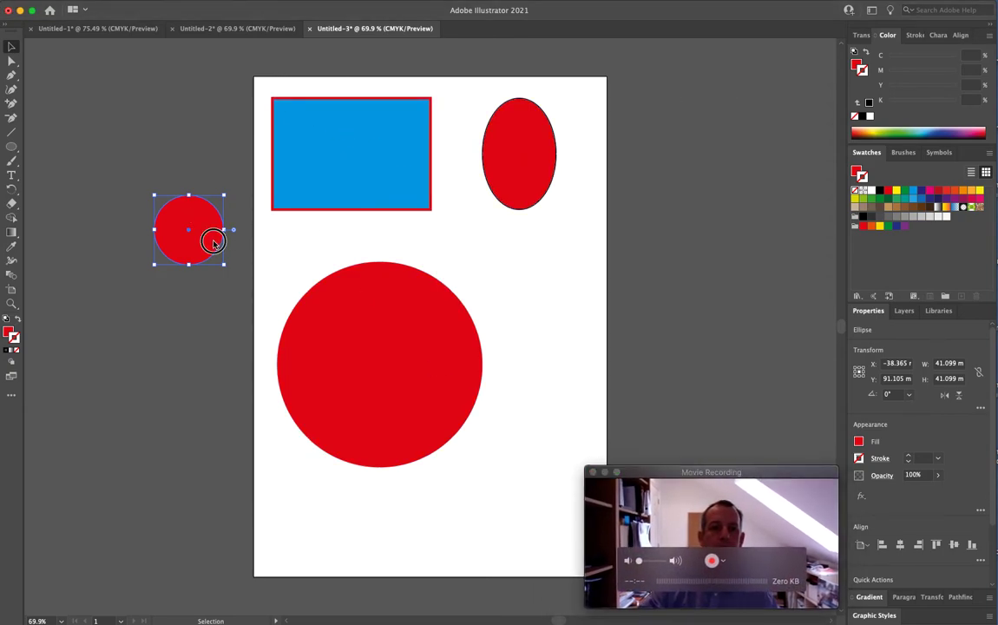
drag(205, 236, 467, 464)
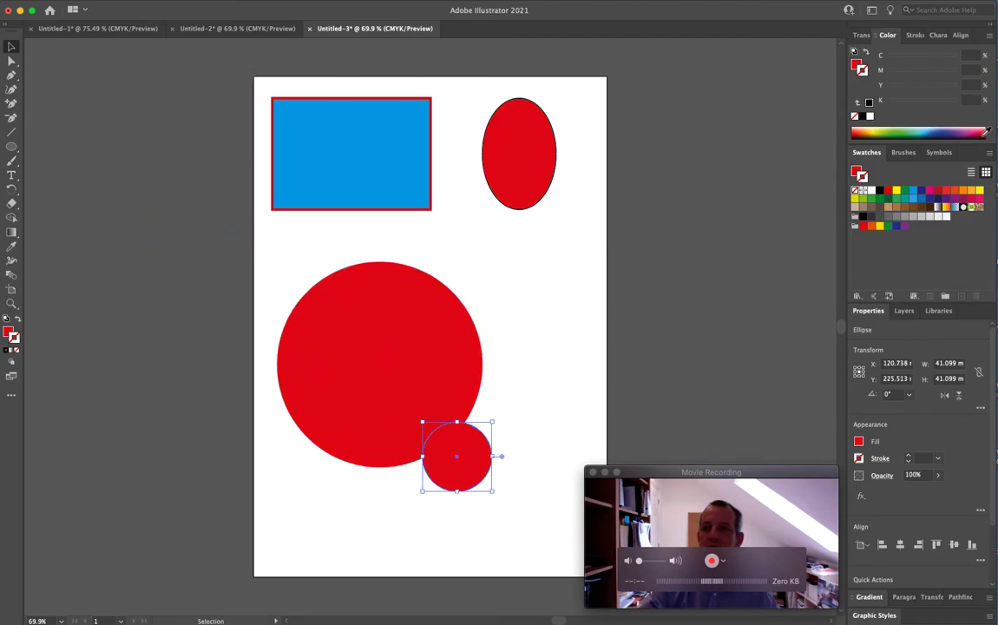
- Fill the small circle with white and remove its stroke
click(870, 117)
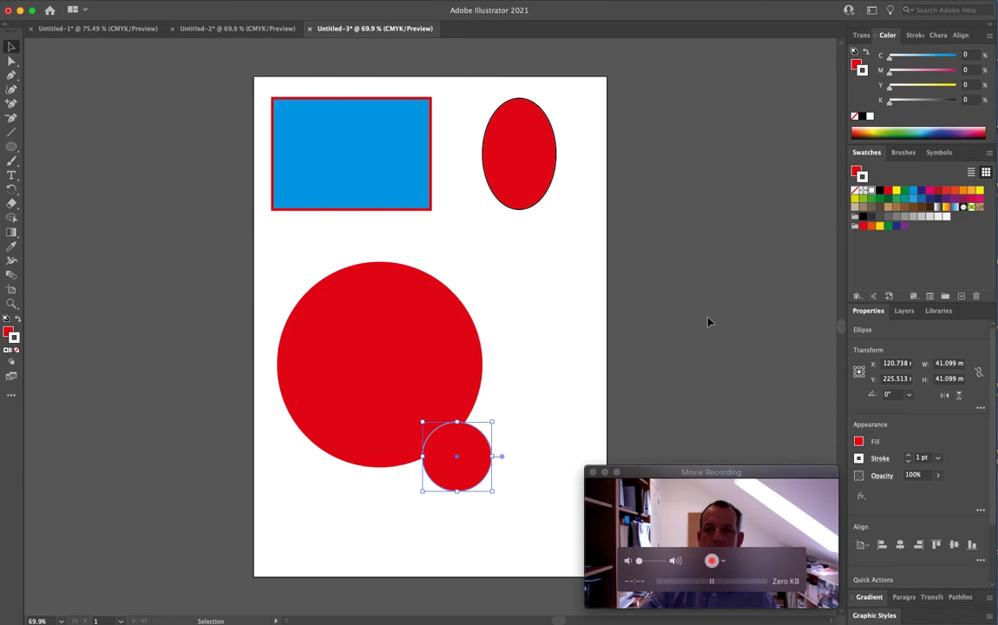
click(19, 322)
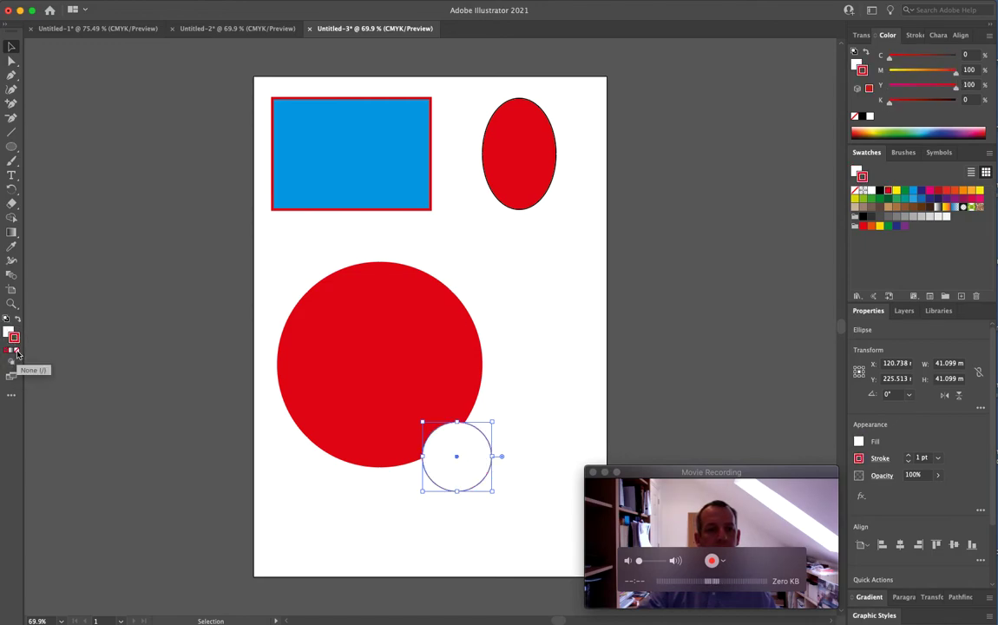
click(16, 352)
- Enlarge the white circle to about 89 mm and place it over the red circle's lower-right part to form a crescent
drag(475, 472, 445, 432)
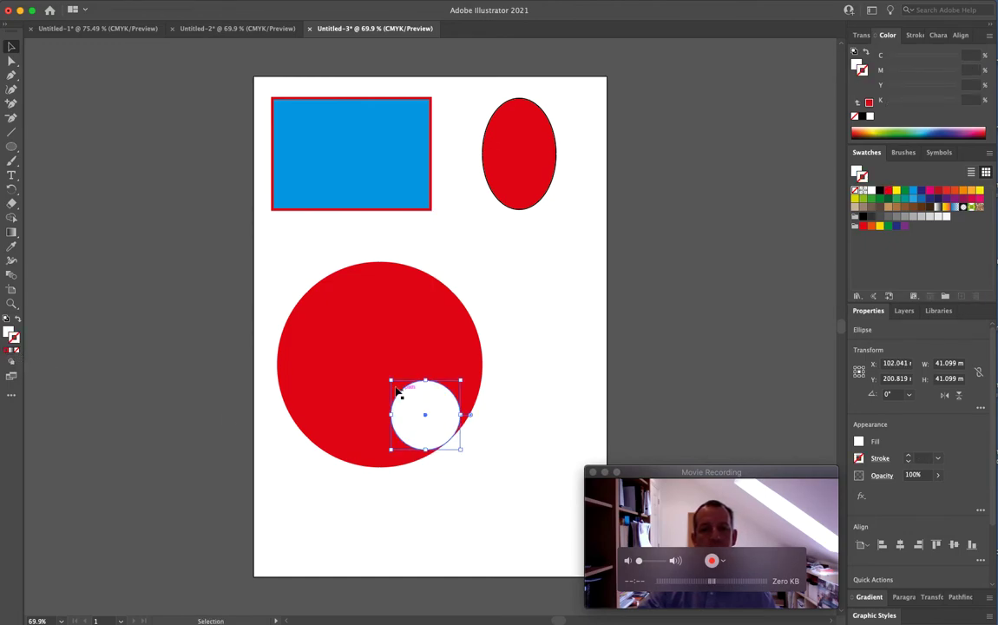
drag(391, 380, 311, 298)
drag(443, 381, 459, 394)
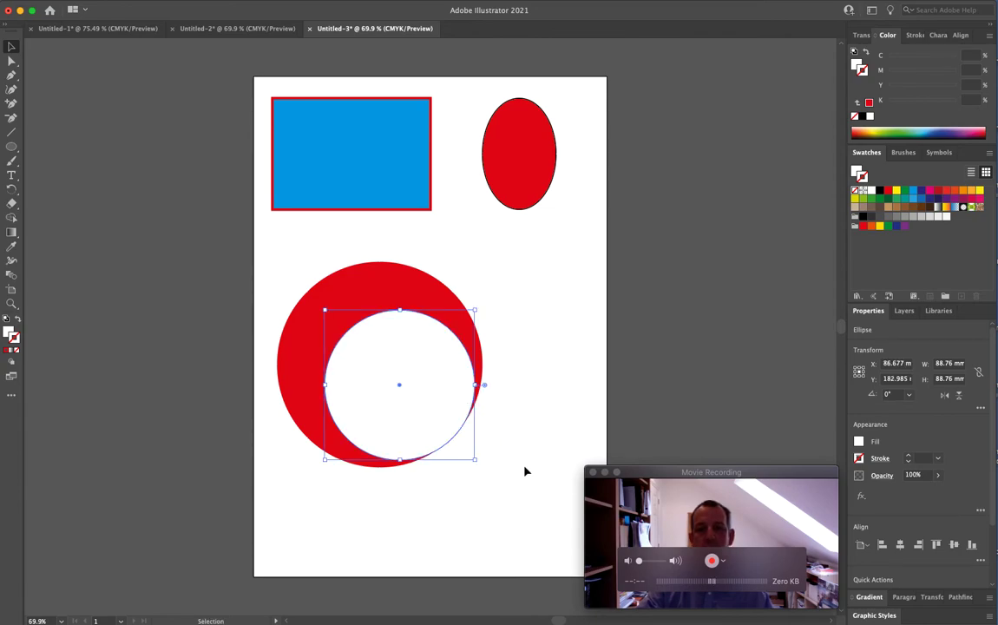
click(528, 512)
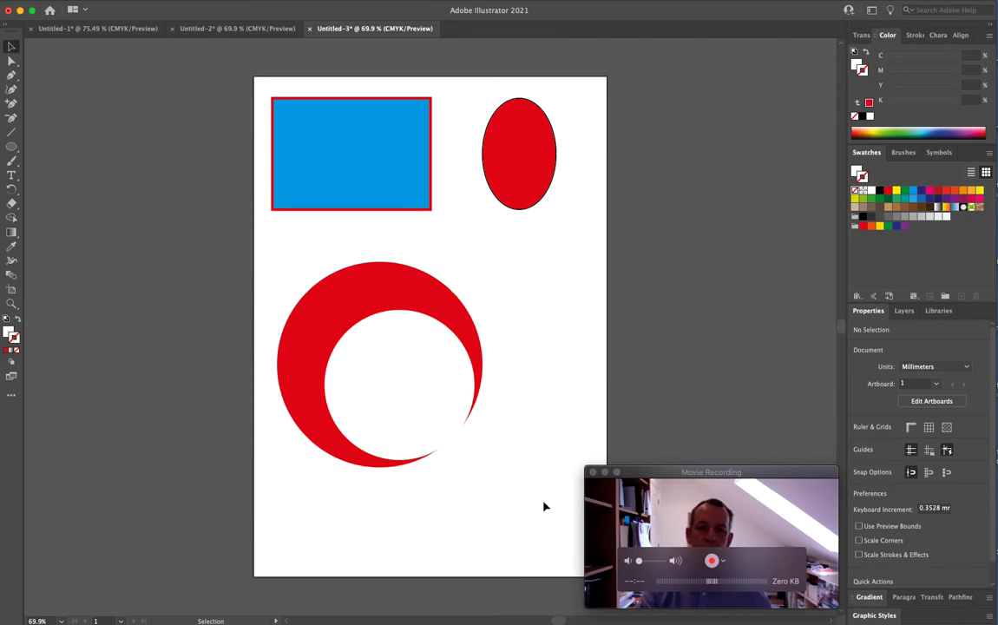
- Select both circles of the crescent, scale them down proportionally to a little over half size, and place them low on the artboard's left side
click(694, 500)
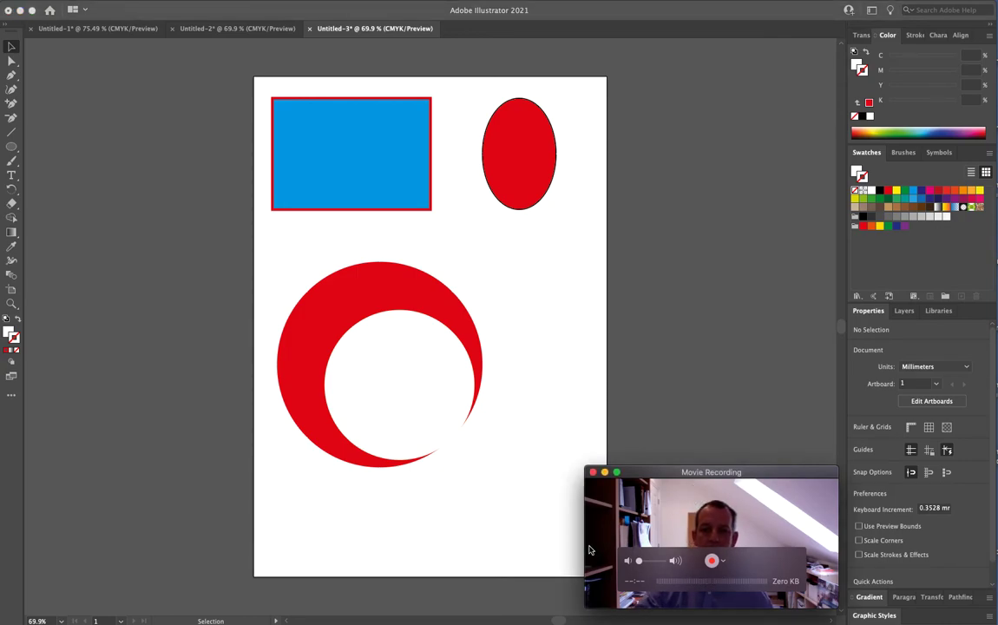
click(486, 476)
click(486, 477)
drag(483, 474, 403, 398)
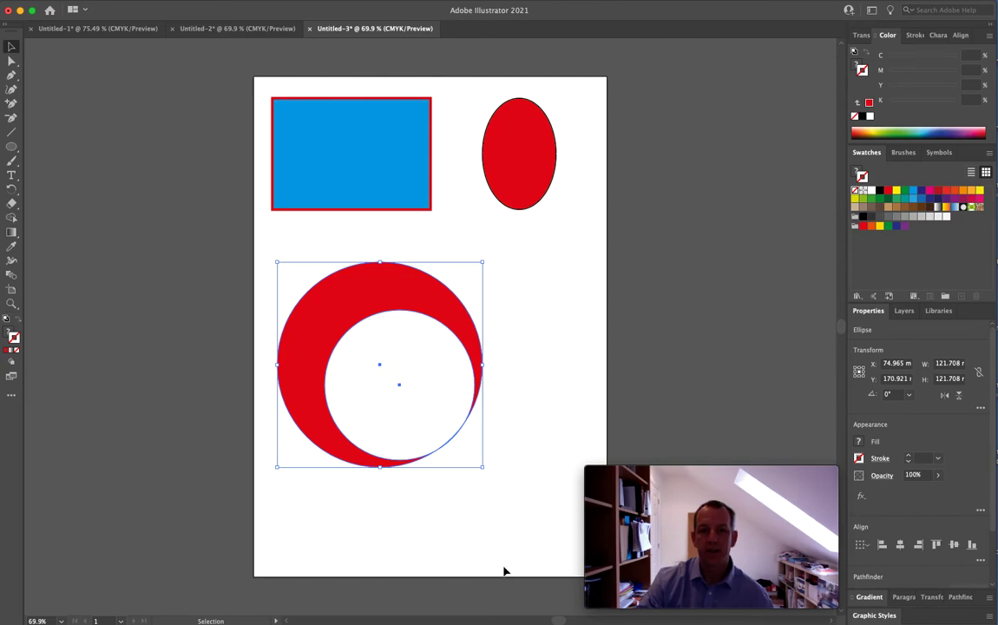
click(515, 506)
drag(516, 504, 238, 262)
drag(502, 495, 396, 398)
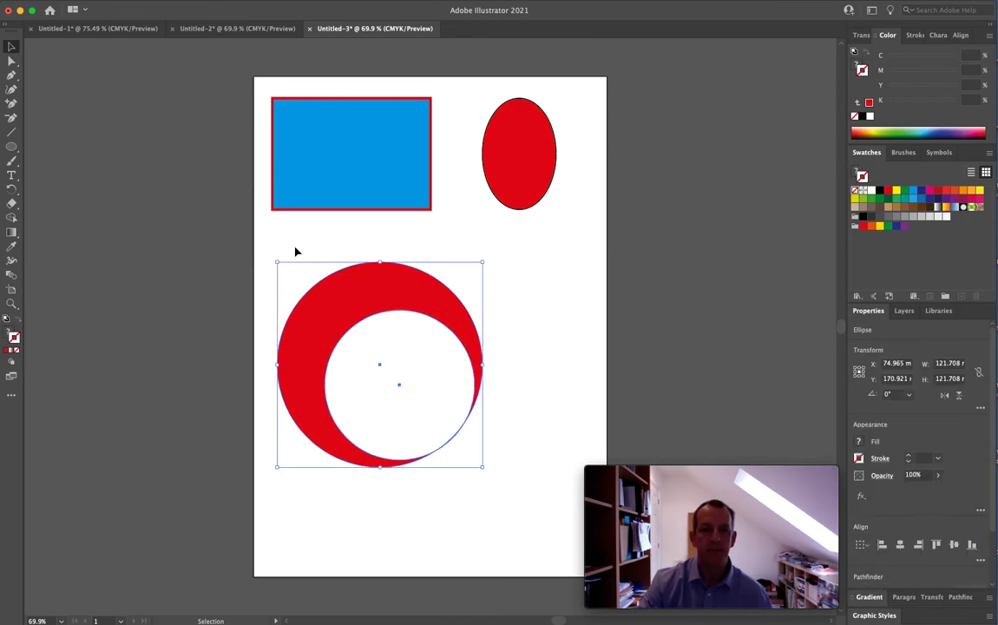
drag(276, 261, 323, 402)
click(546, 415)
click(471, 388)
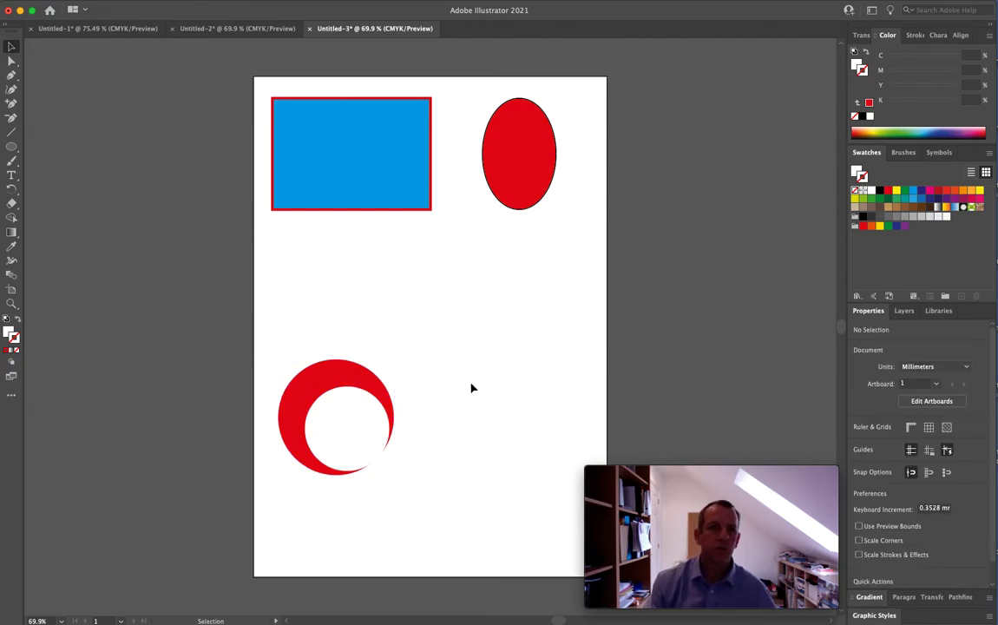
- Draw a rectangle about 51 by 11 mm to the right of the crescent, reusing the blue rectangle's fill and stroke
click(352, 201)
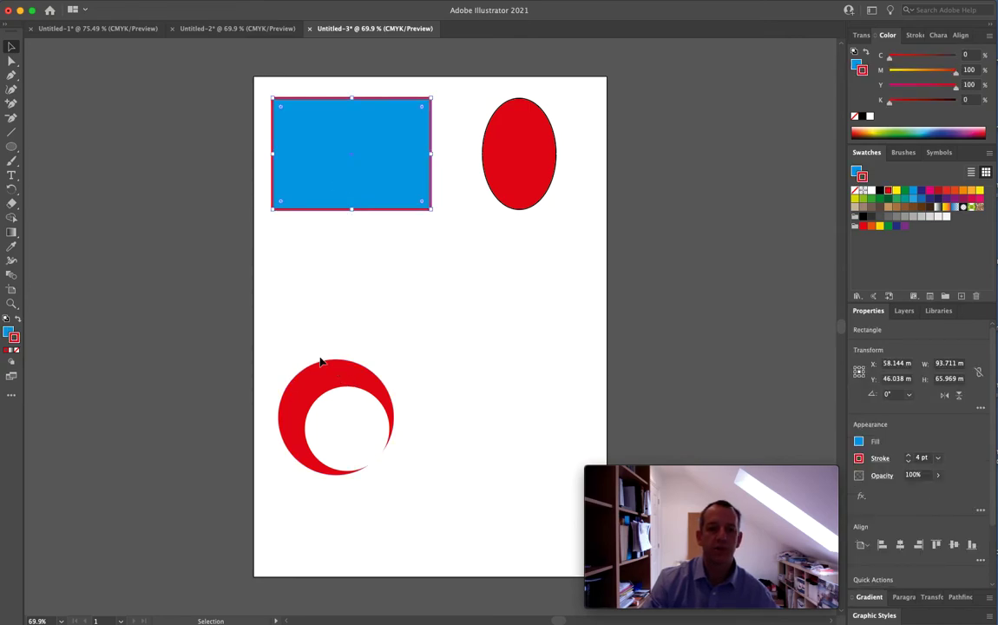
drag(12, 148, 44, 135)
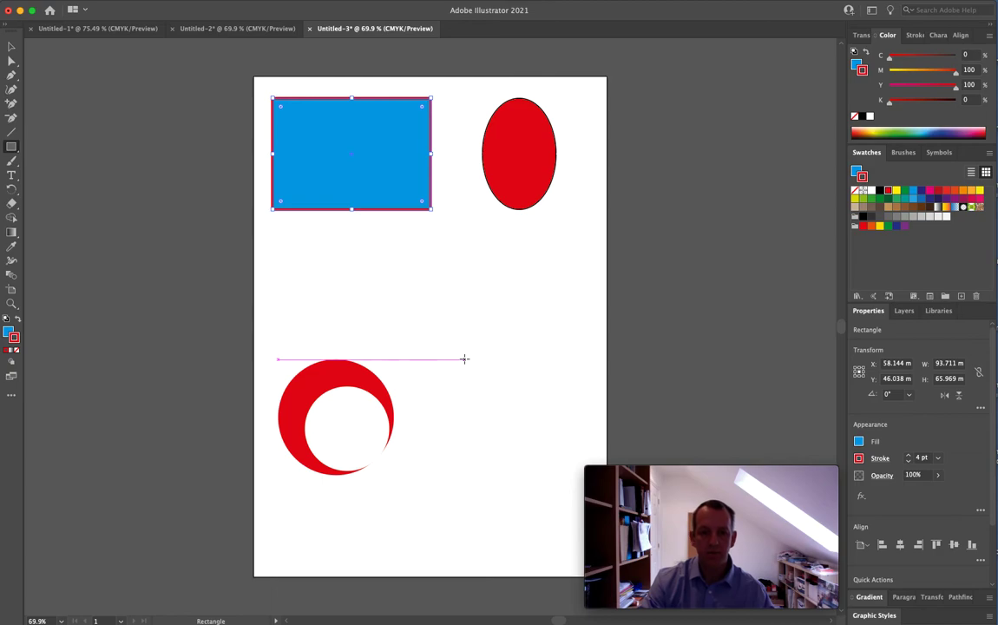
mouse_move(464, 359)
mouse_down()
mouse_move(568, 389)
mouse_move(552, 379)
mouse_up()
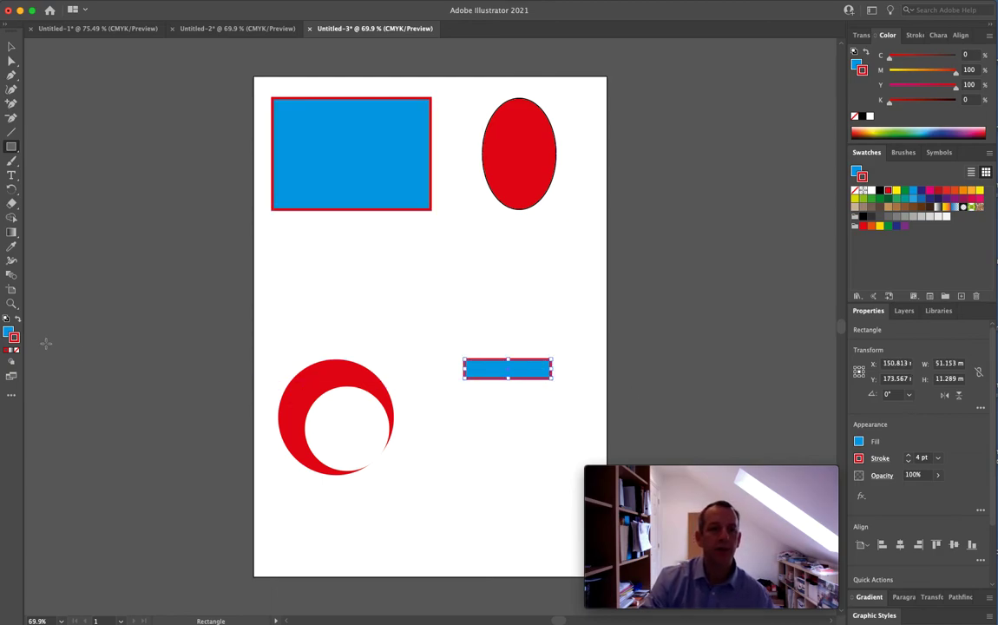
- Make the new small rectangle solid black without a stroke, and extend it upward to about 18 mm high
click(13, 336)
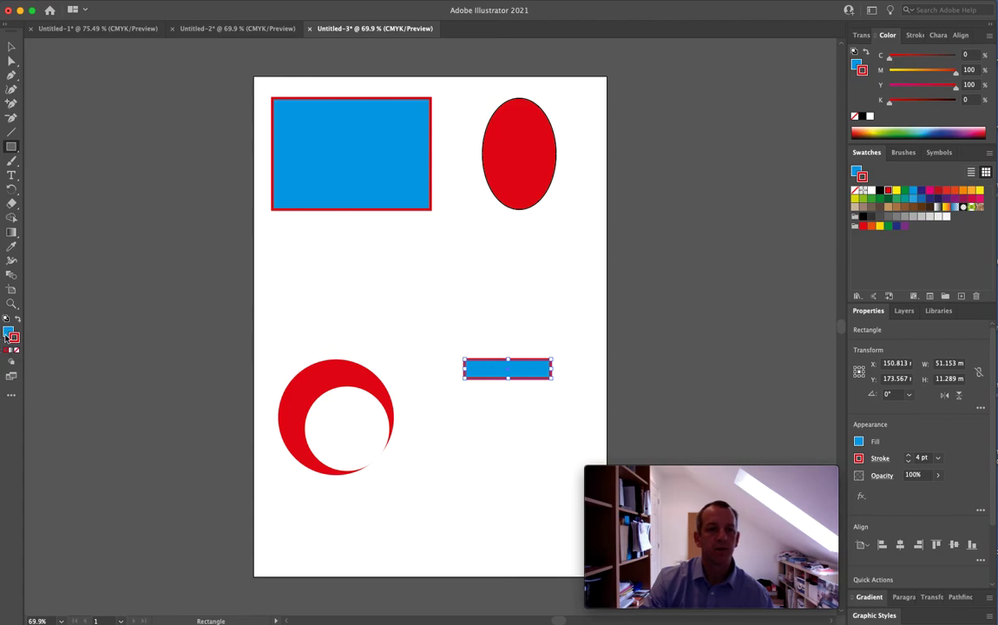
click(8, 331)
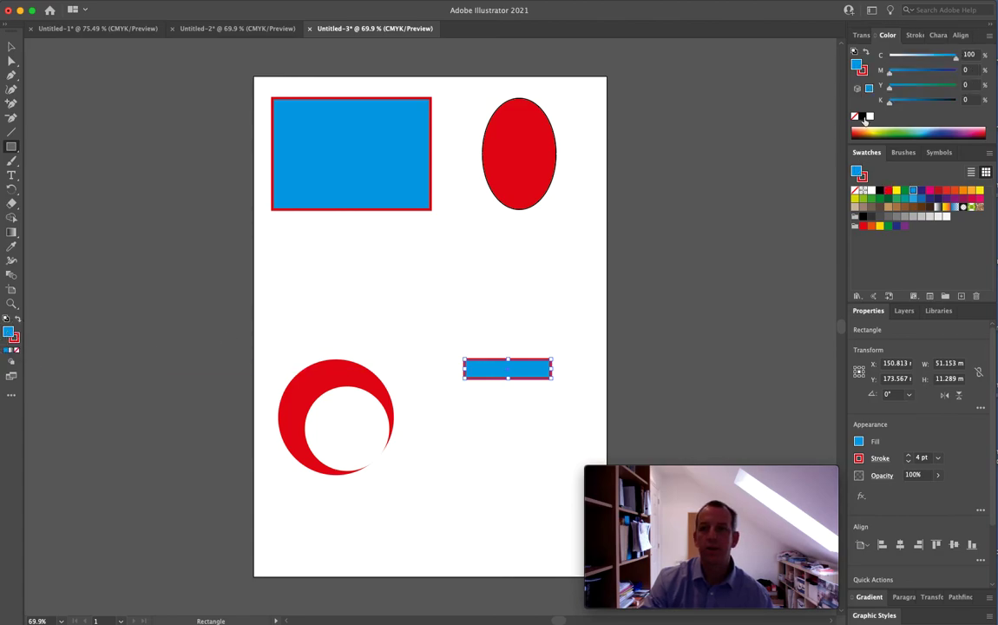
click(863, 117)
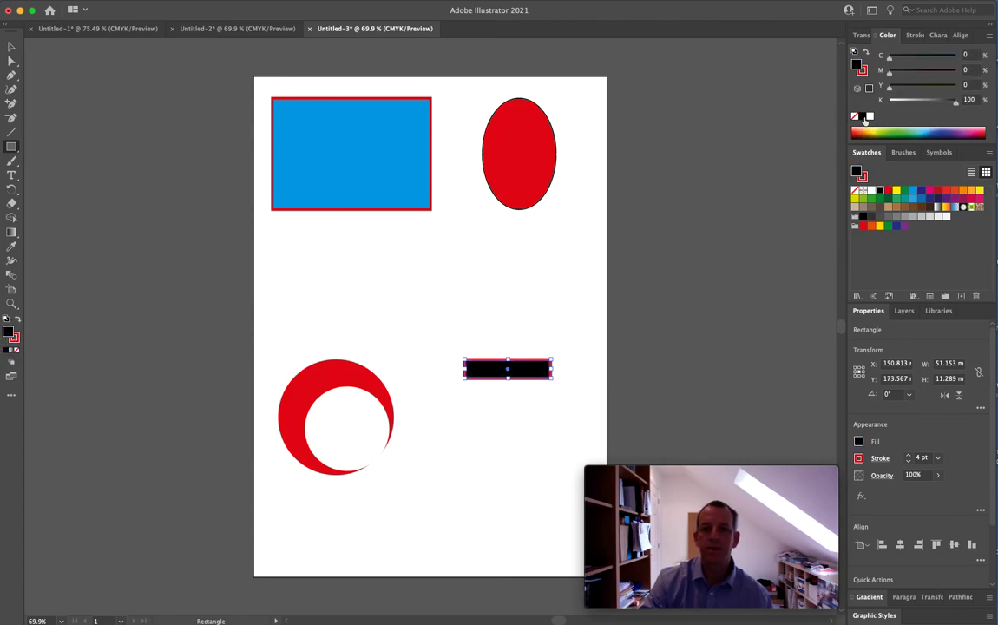
click(15, 339)
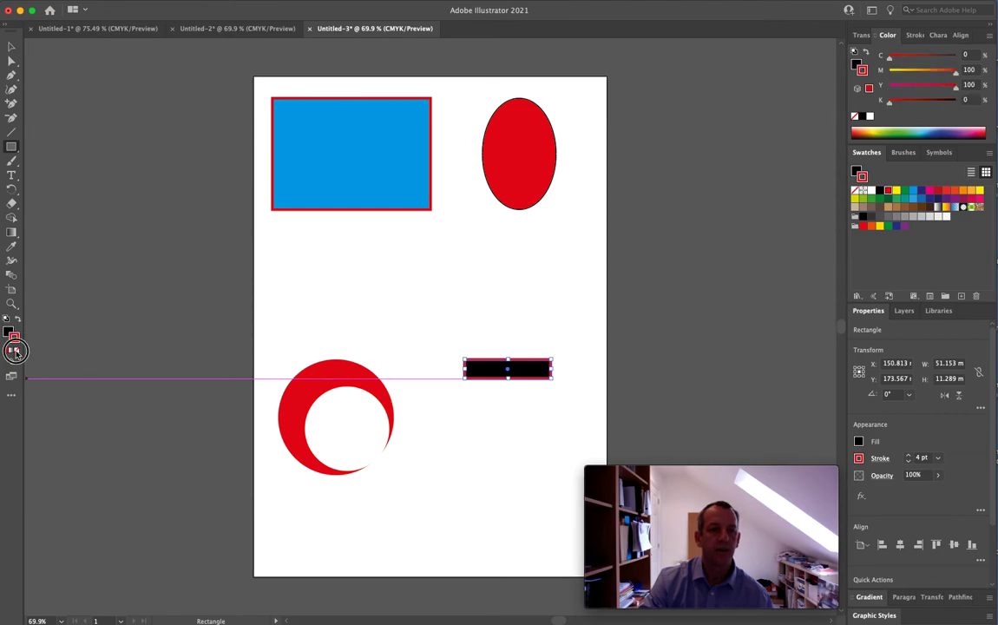
click(15, 350)
drag(509, 363, 508, 347)
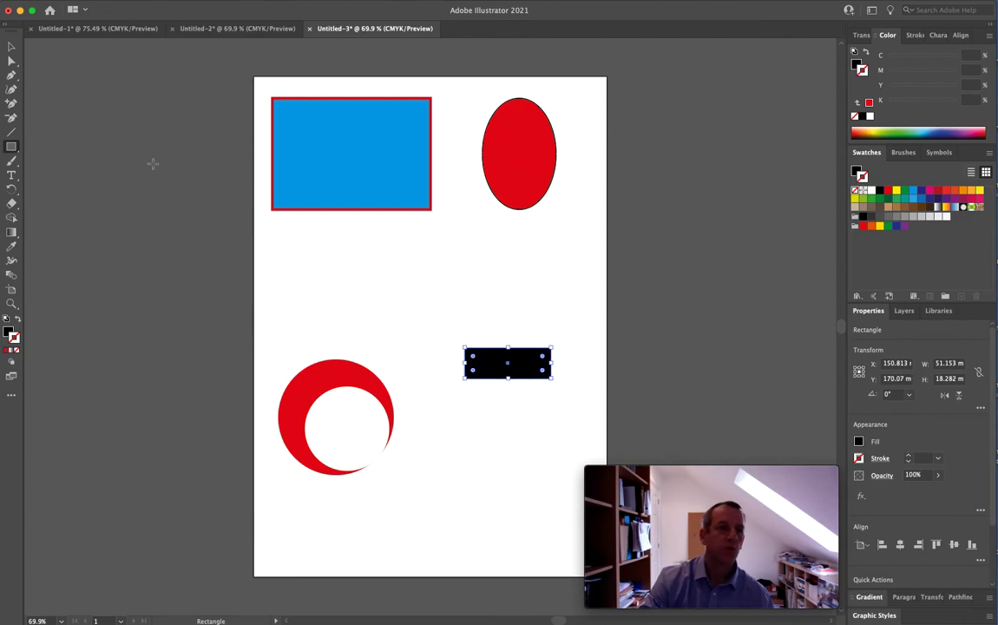
- Draw two more black bars of equal width below the first, about 51 by 13 mm and 51 by 7 mm
click(12, 149)
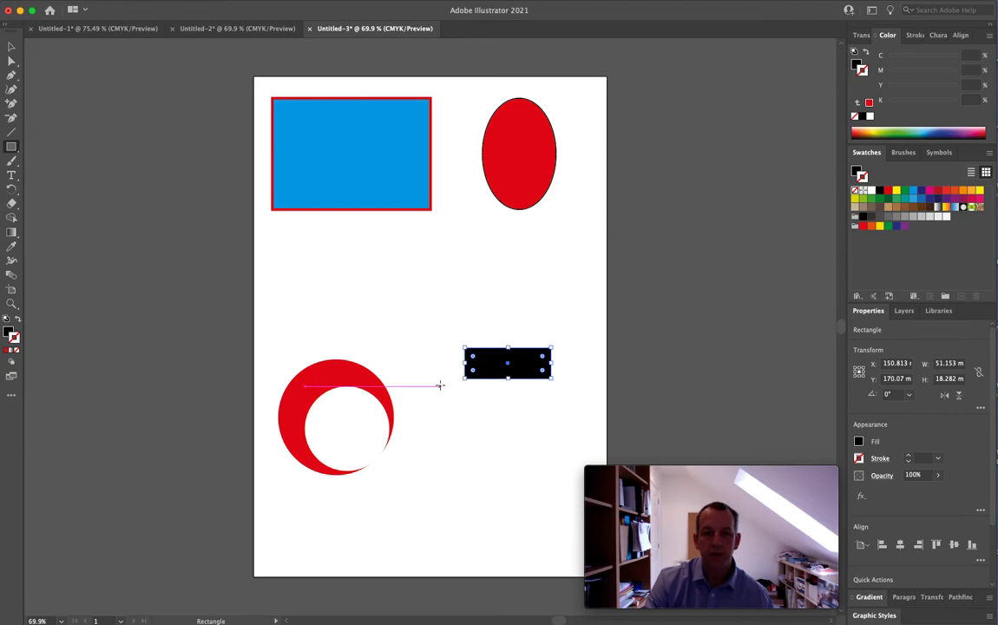
drag(465, 388, 550, 407)
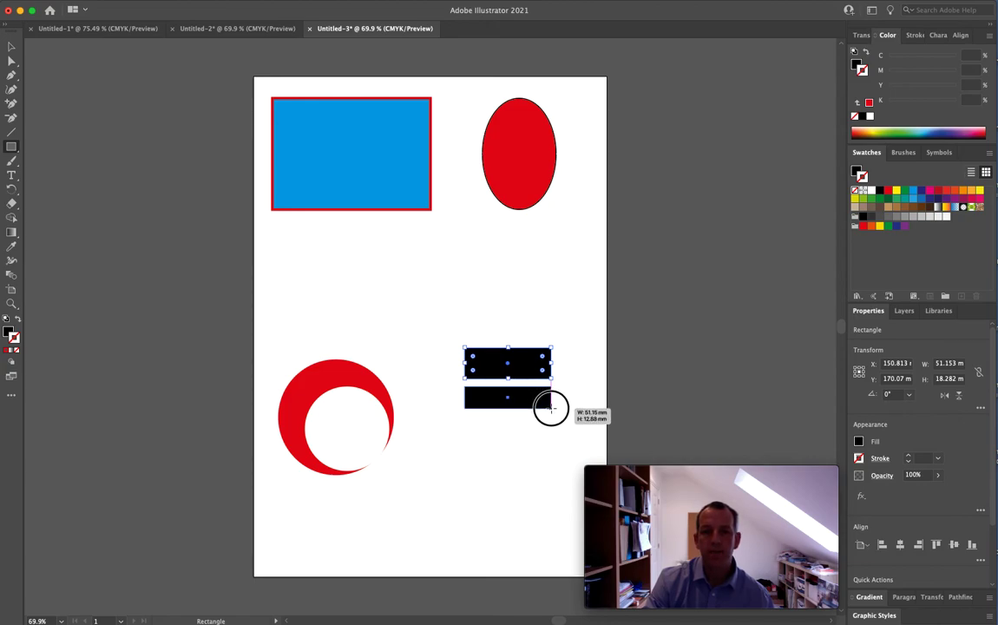
drag(550, 407, 550, 407)
drag(464, 416, 550, 426)
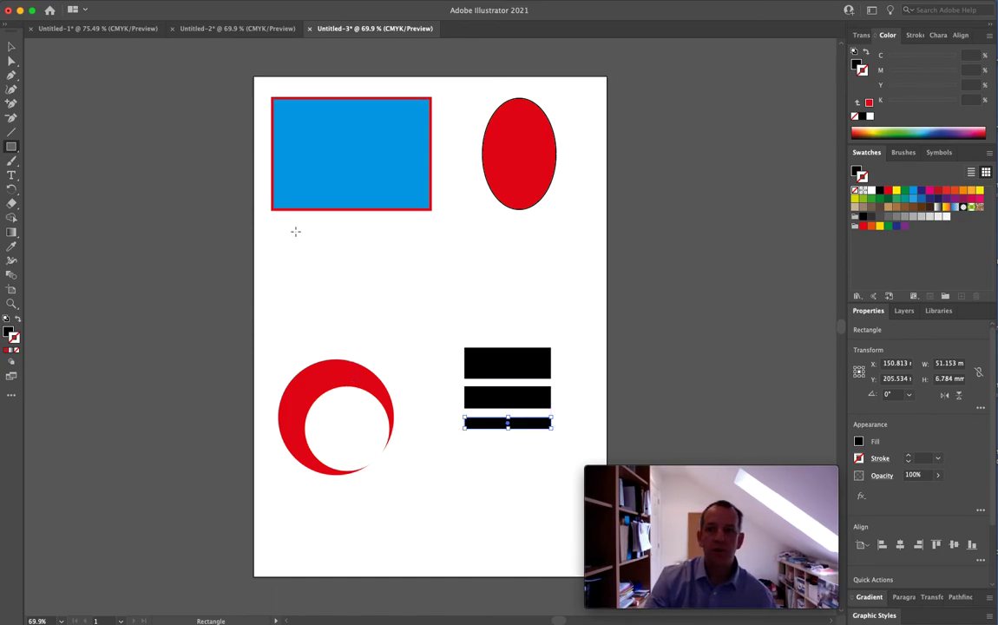
- Enter isolation mode on the blue rectangle, deselect it, and exit back to the full artwork
click(11, 46)
click(164, 282)
double_click(339, 192)
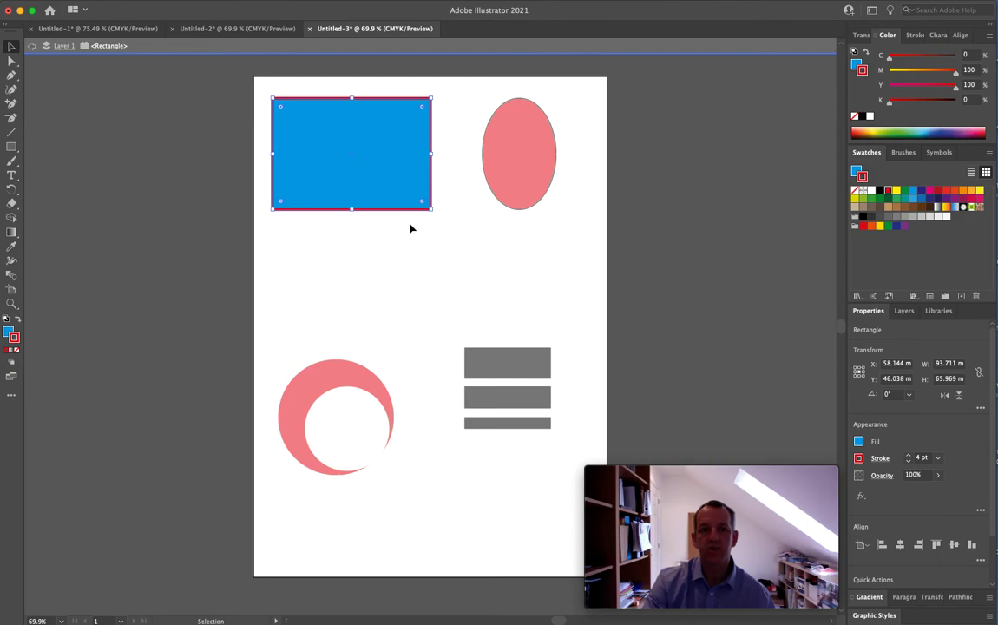
click(432, 330)
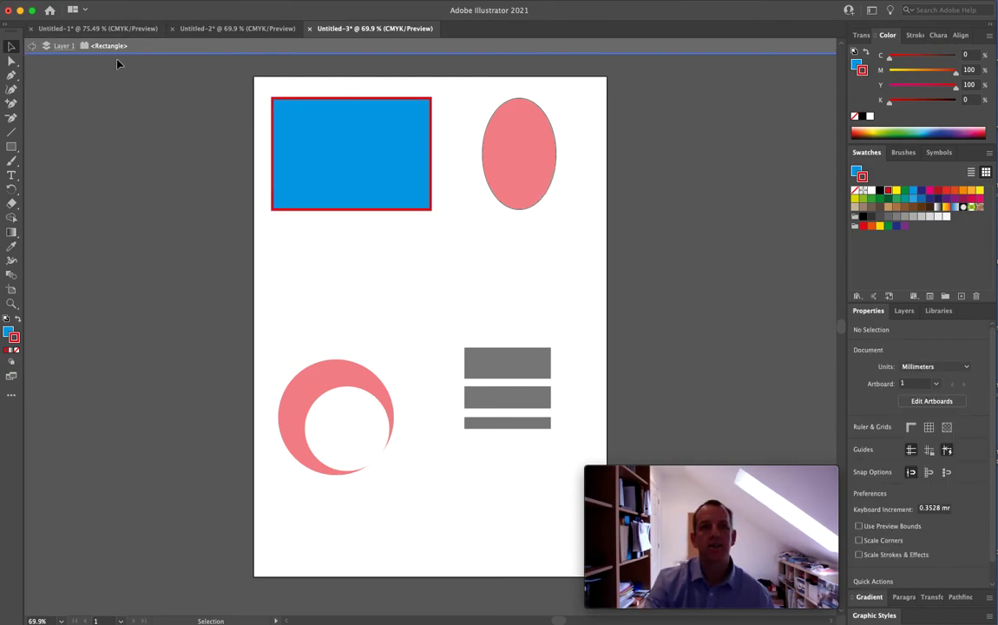
click(32, 50)
click(31, 50)
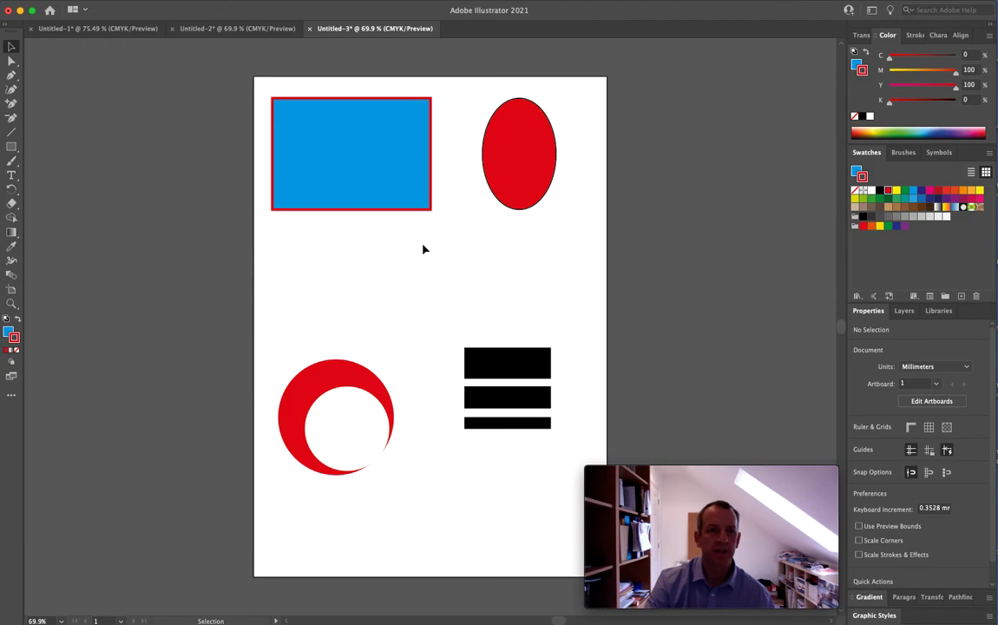
- Set both stroke and fill to none and draw five overlapping rectangles between the blue rectangle and the crescent
click(16, 352)
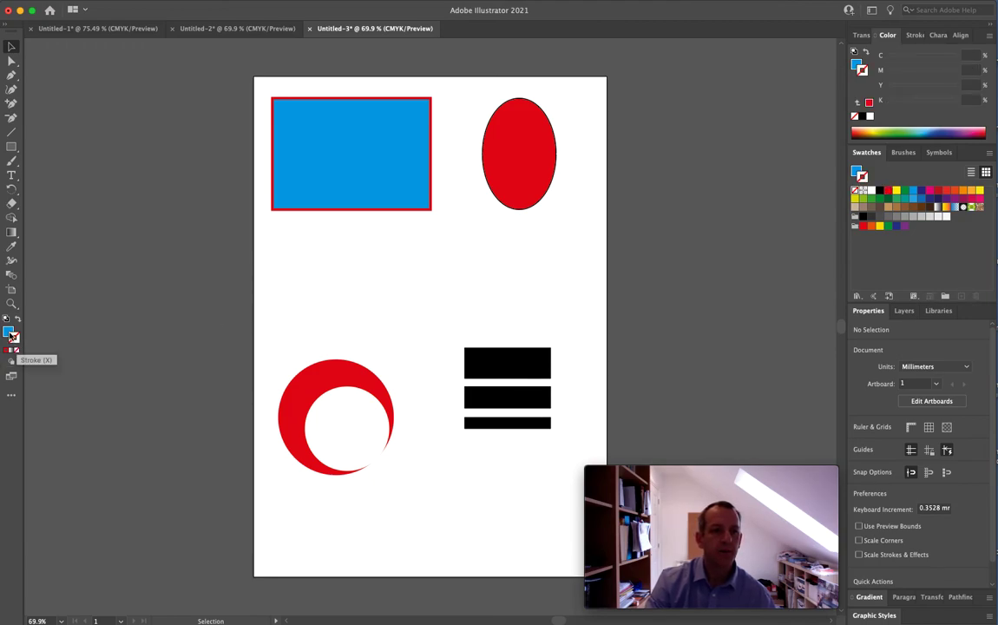
click(8, 333)
click(16, 351)
key(m)
drag(289, 228, 412, 286)
drag(535, 279, 355, 249)
drag(374, 313, 314, 260)
drag(416, 314, 374, 269)
drag(203, 250, 483, 310)
- Select the five unfilled overlapping rectangles, give them a black stroke, and delete them all
click(12, 47)
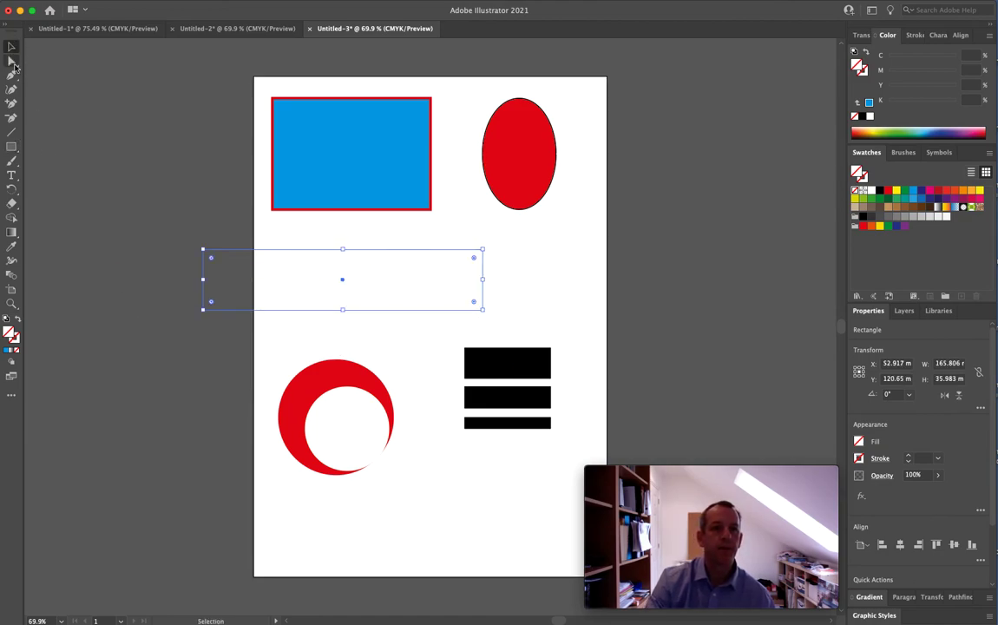
drag(107, 269, 621, 314)
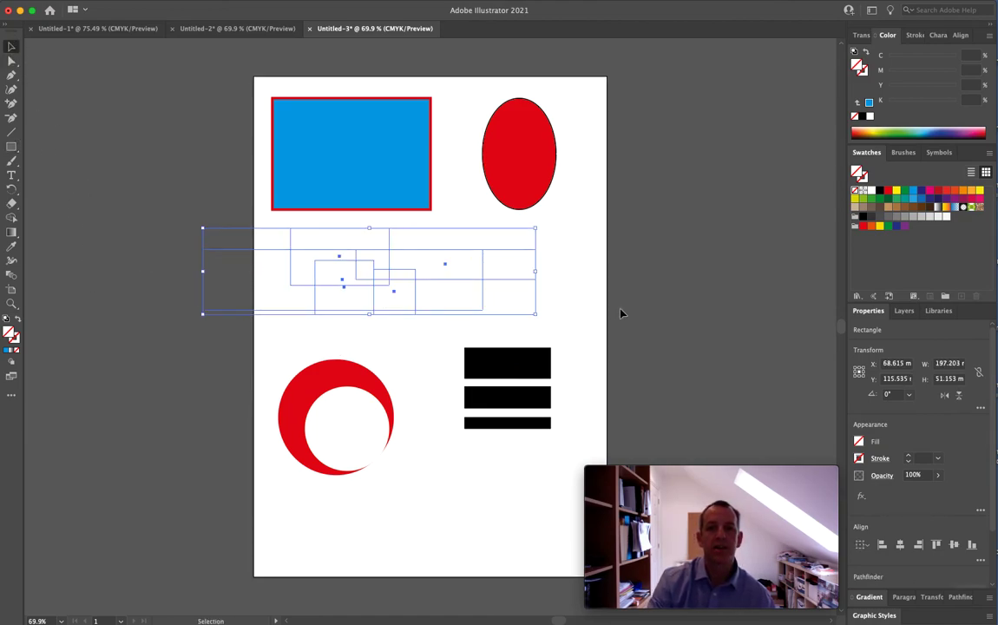
click(863, 118)
click(680, 266)
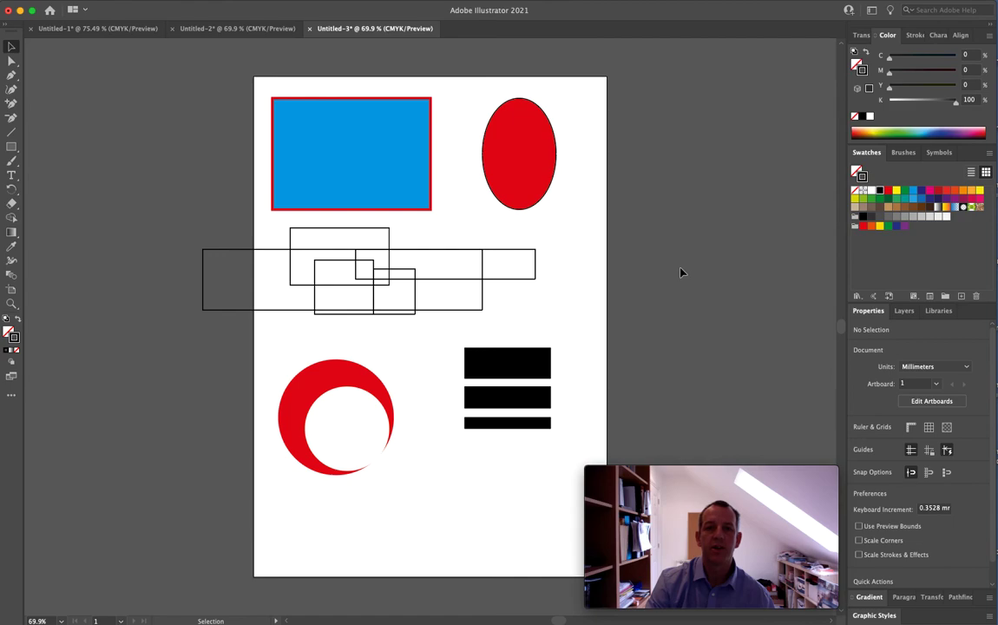
drag(212, 234, 564, 325)
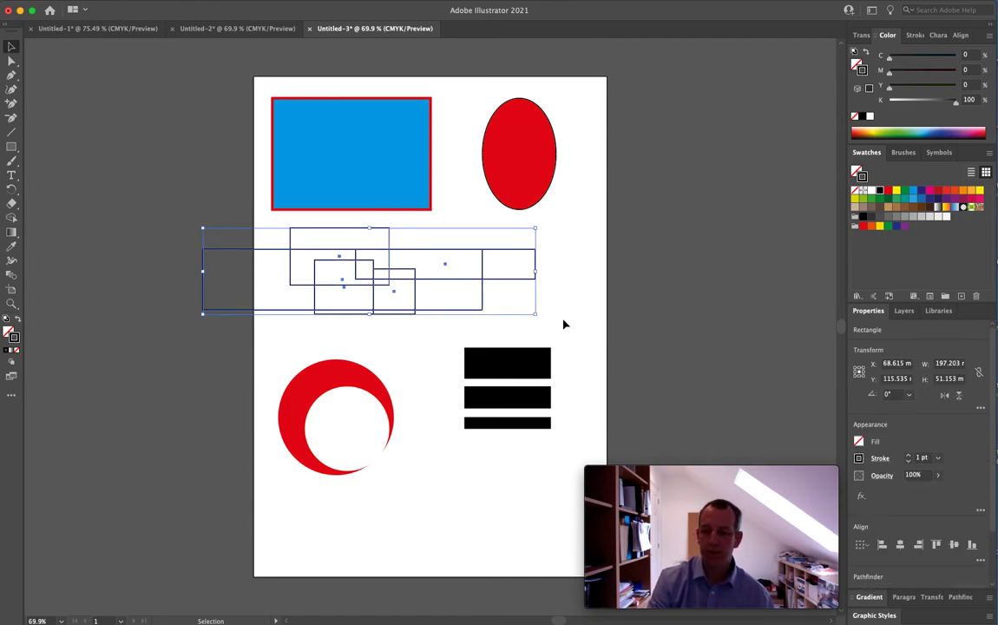
key(Delete)
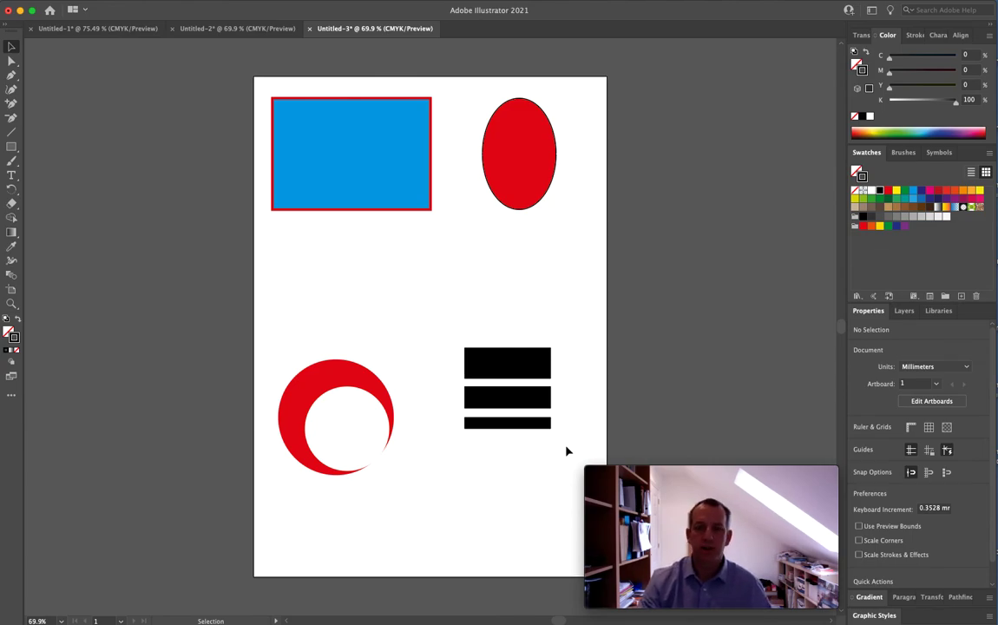
- Switch to the Google Slides presentation in Safari and advance to the slide about keeping a log of the work
key(ctrl+Up)
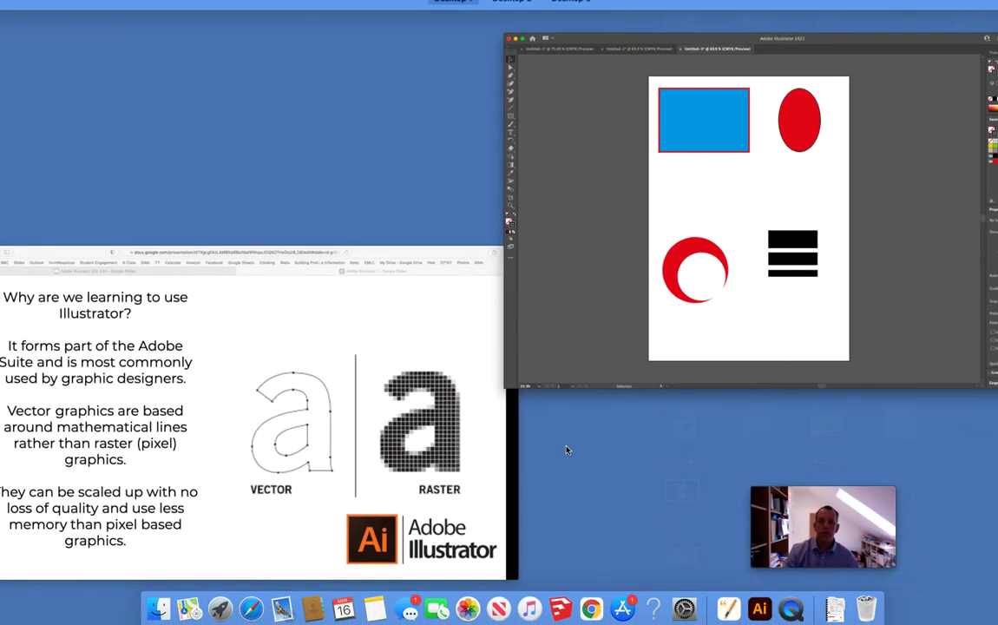
click(346, 440)
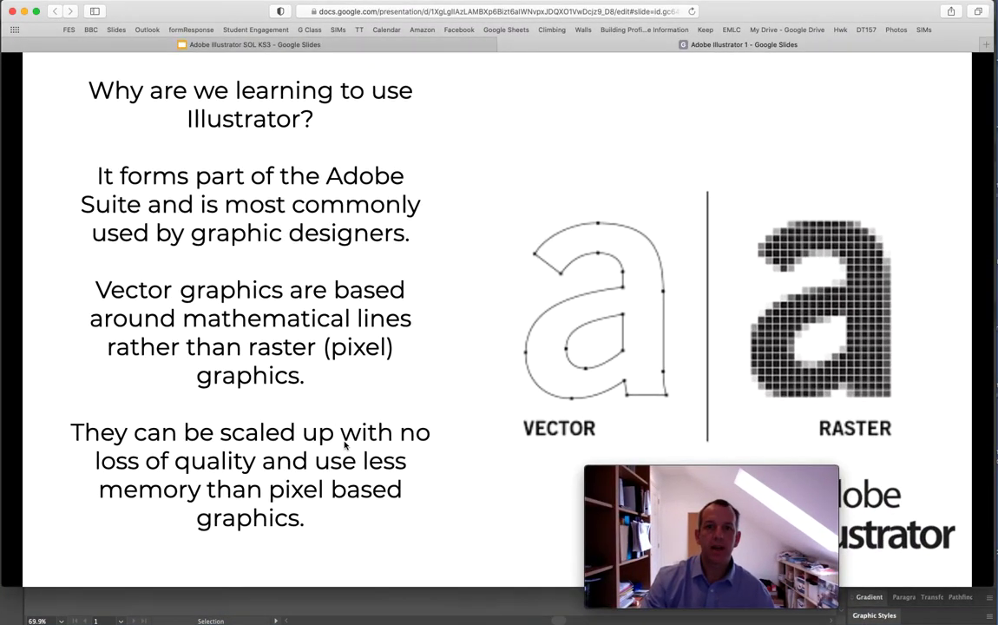
click(403, 418)
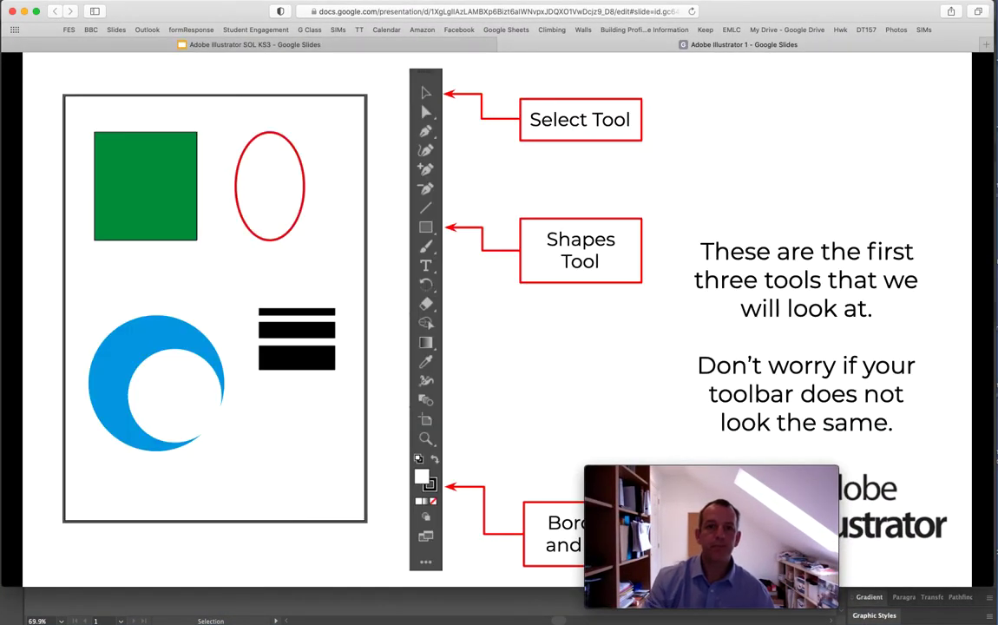
click(516, 369)
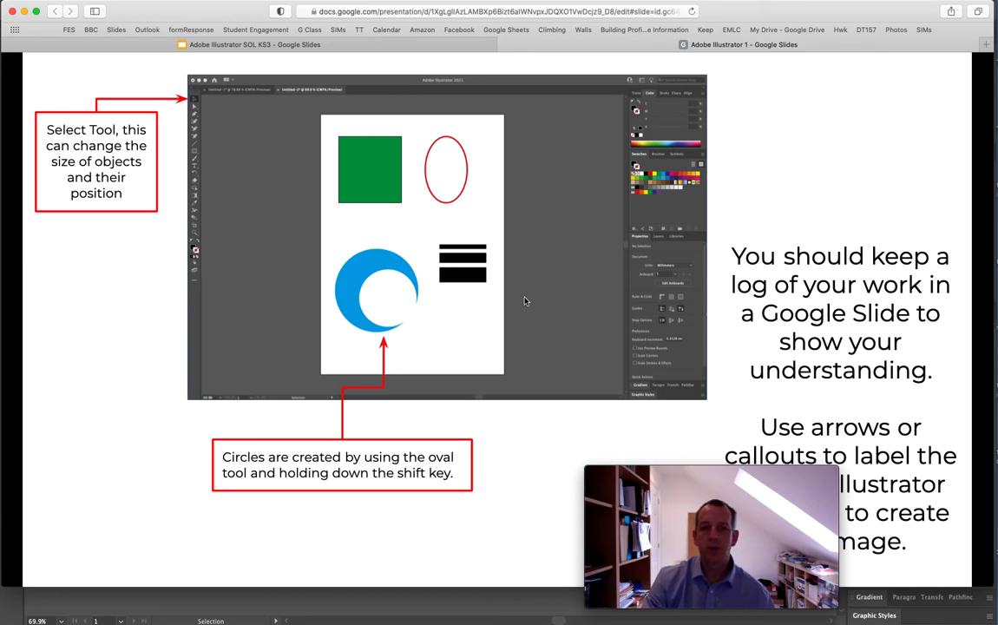
- Move the webcam preview window off the slide's instructions and show the slide labelling the first three tools
drag(767, 486, 903, 84)
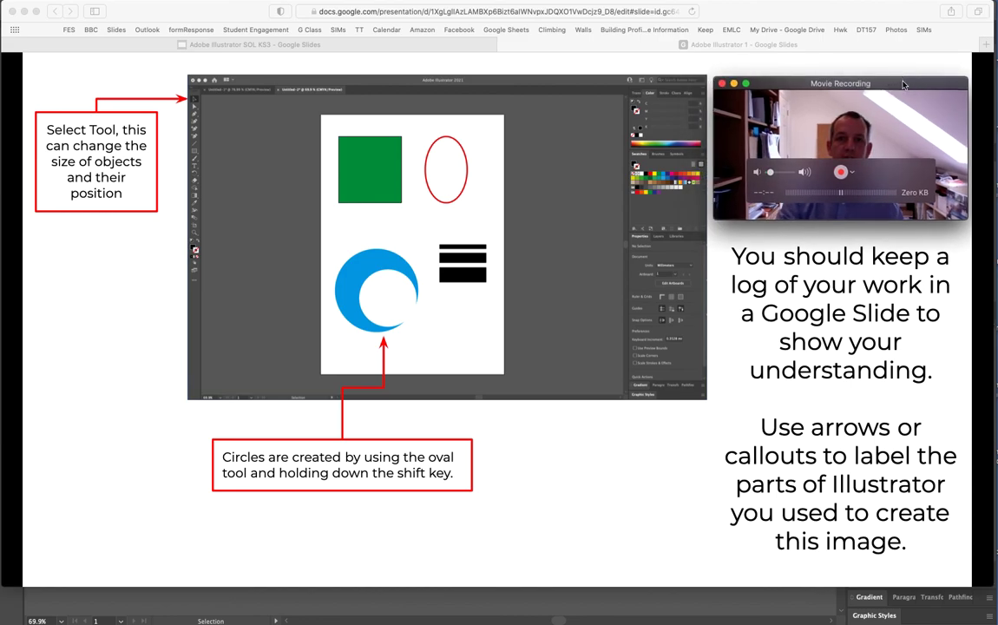
click(669, 465)
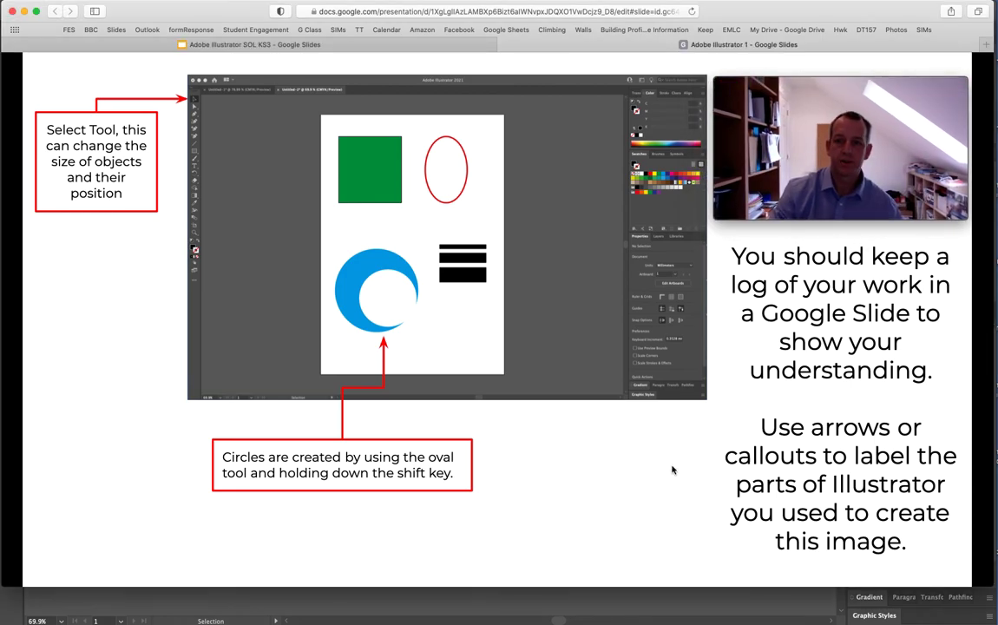
key(Right)
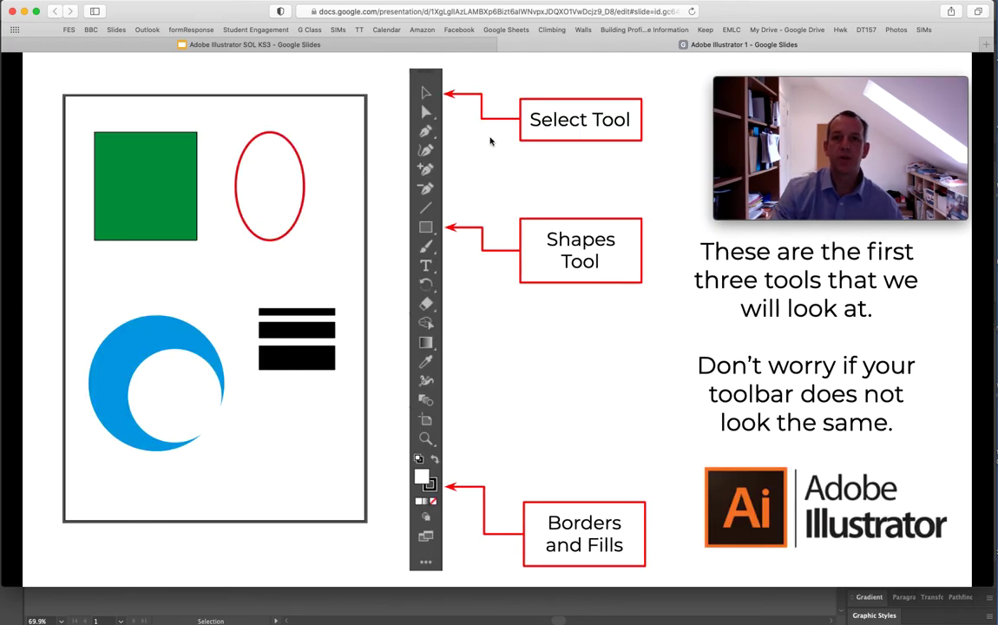